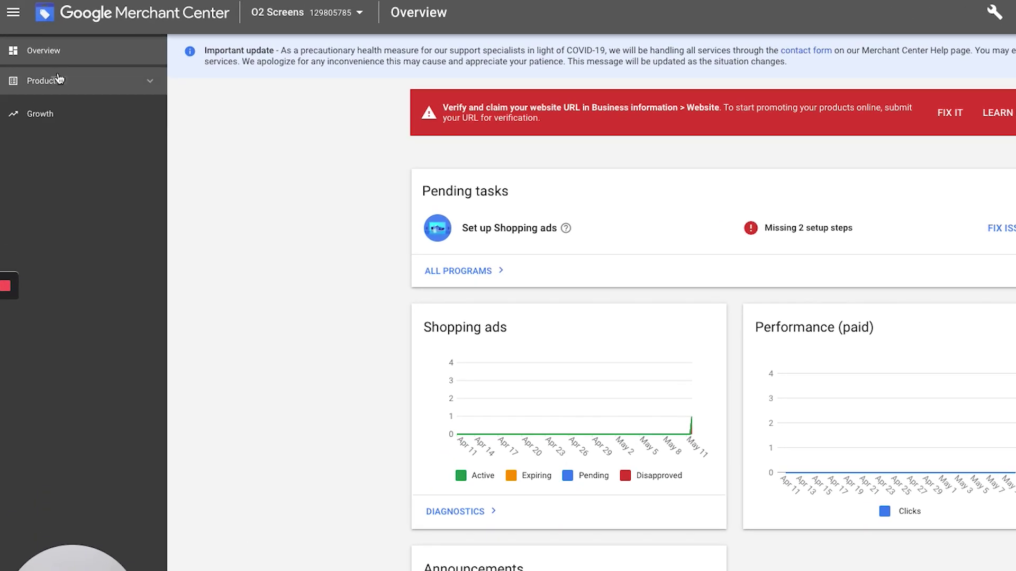
# Step: Go to Products > Feeds and open the O2 Screens Feed under Primary feeds
pyautogui.click(59, 79)
pyautogui.click(61, 151)
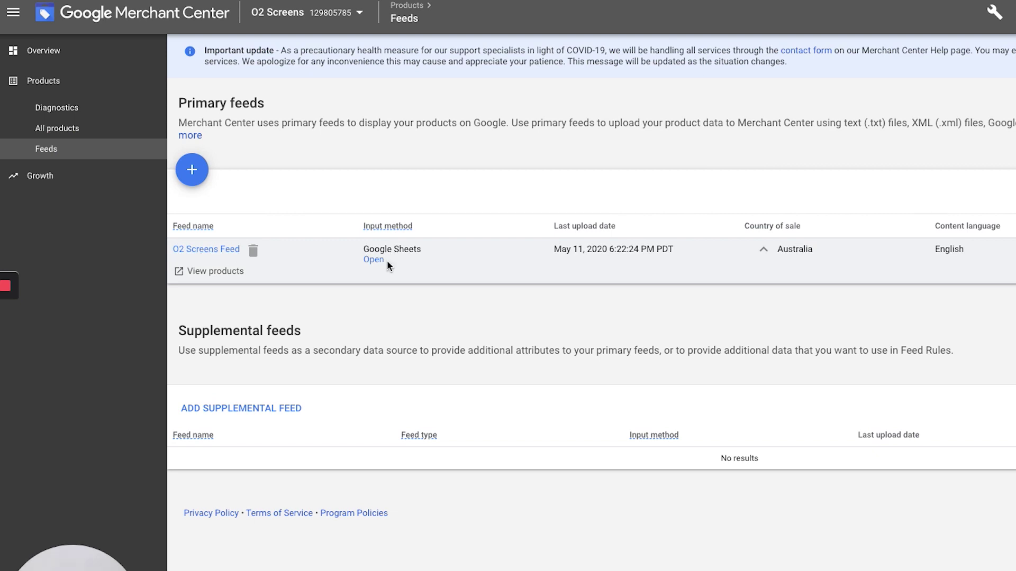
pyautogui.click(219, 250)
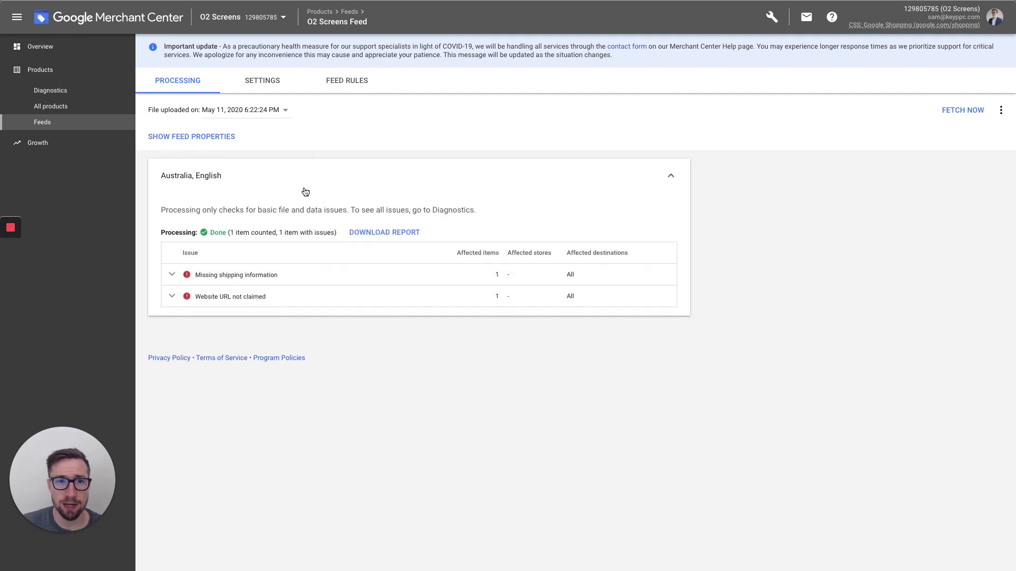
# Step: Switch the O2 Screens Feed page to its Feed rules view
pyautogui.click(347, 82)
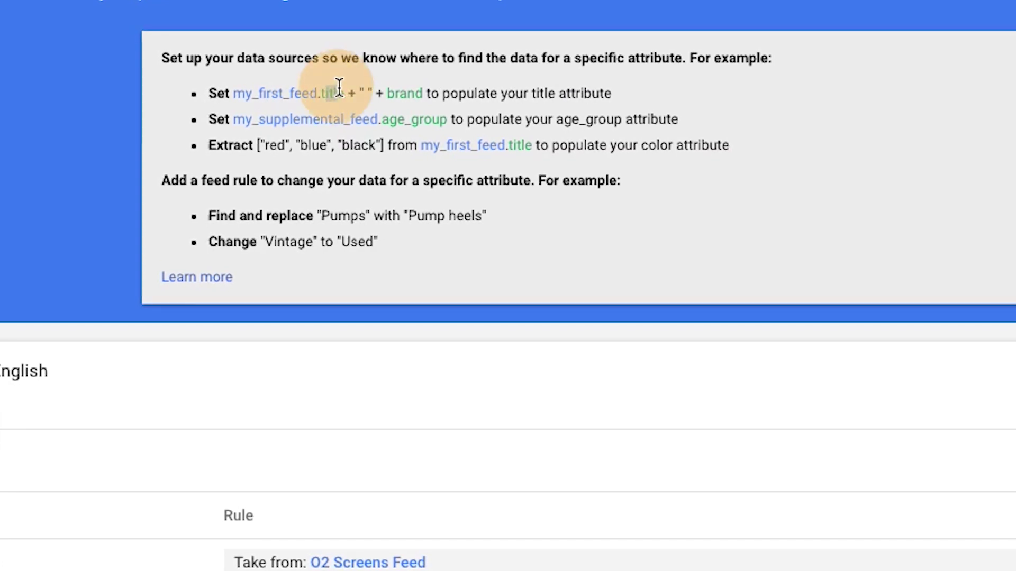
pyautogui.moveTo(360, 94); pyautogui.dragTo(431, 95)
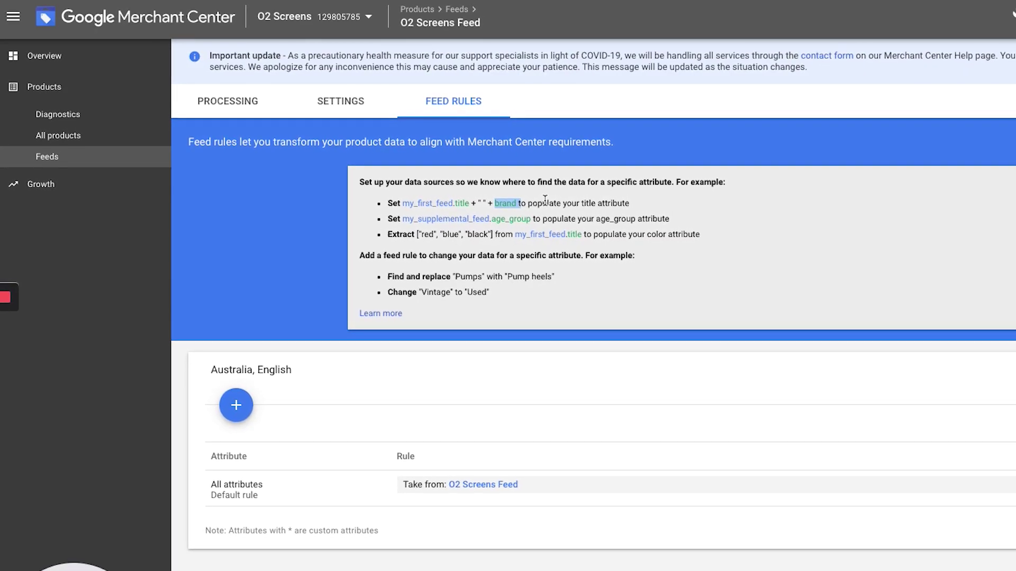
pyautogui.doubleClick(507, 217)
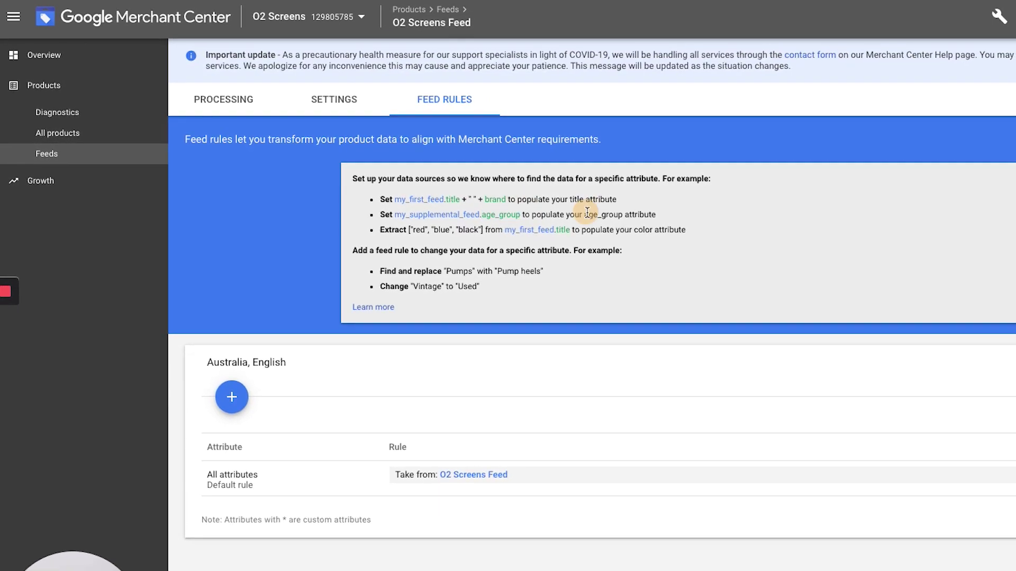
pyautogui.moveTo(586, 215); pyautogui.dragTo(618, 211)
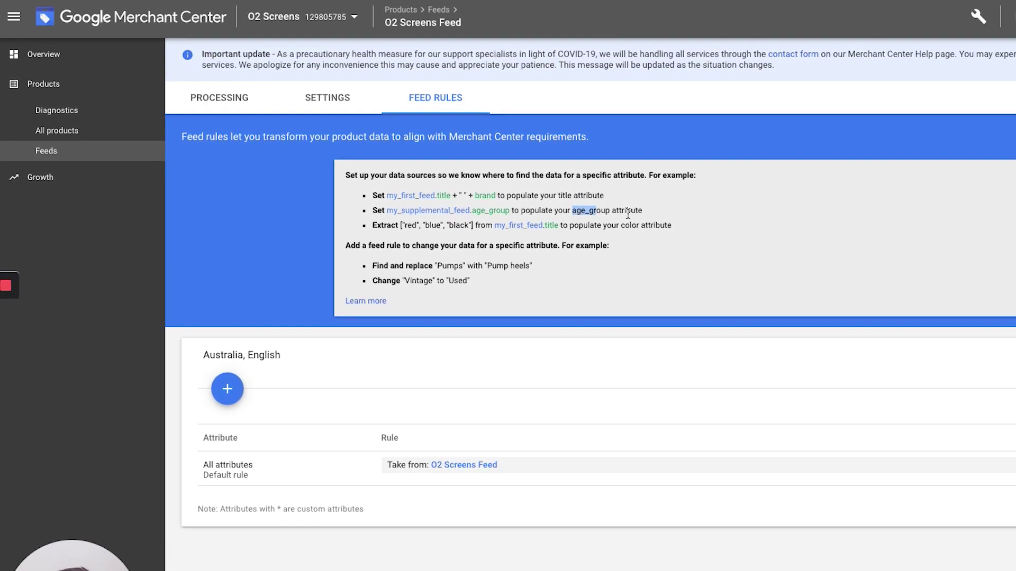
pyautogui.click(407, 224)
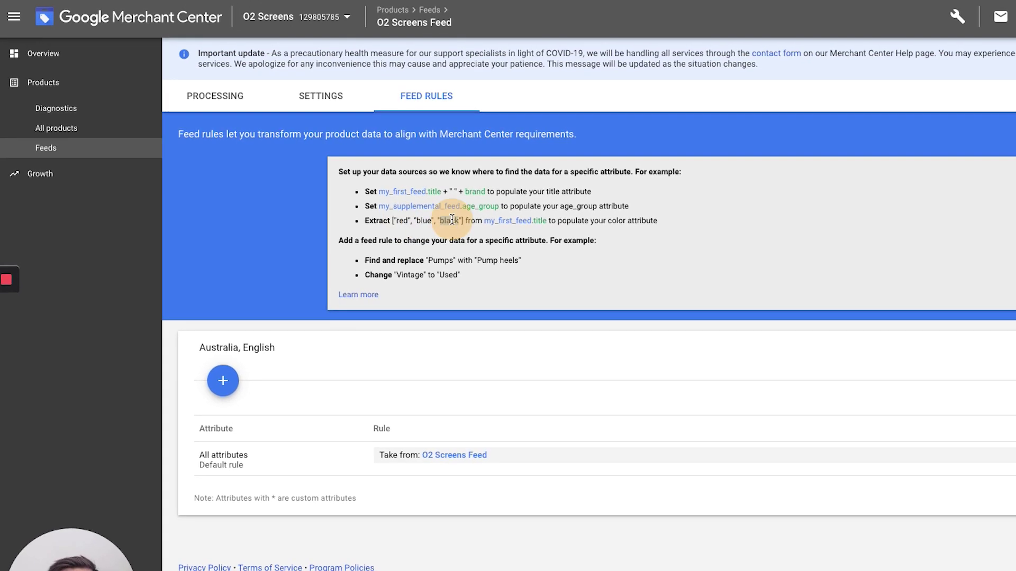
pyautogui.doubleClick(449, 221)
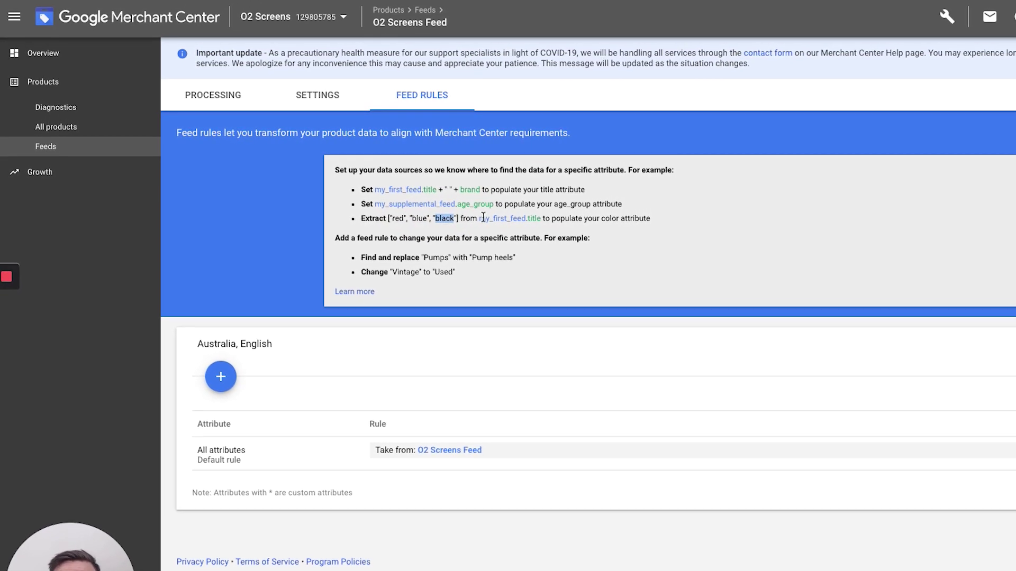
pyautogui.moveTo(603, 219); pyautogui.dragTo(642, 211)
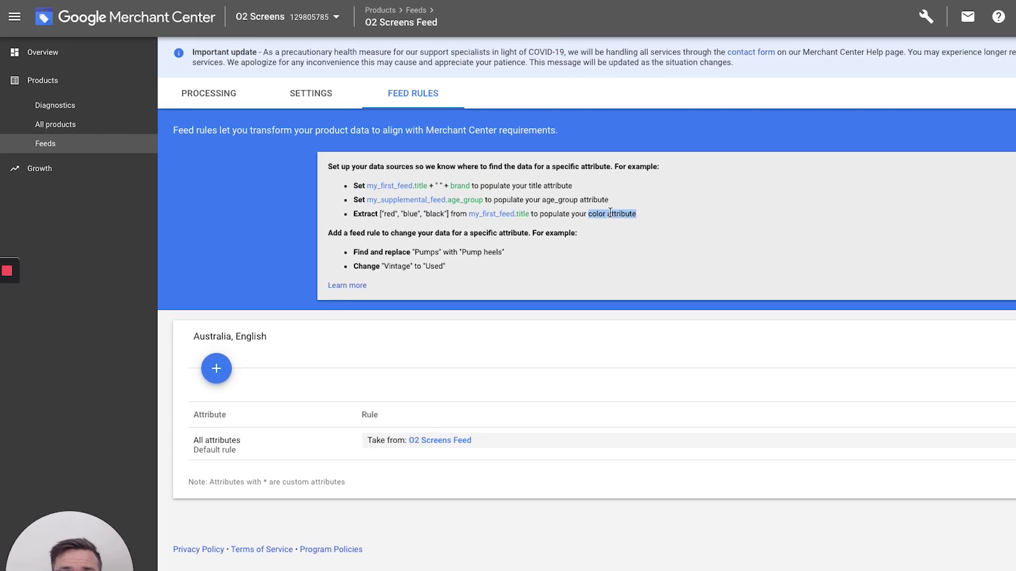
pyautogui.click(524, 243)
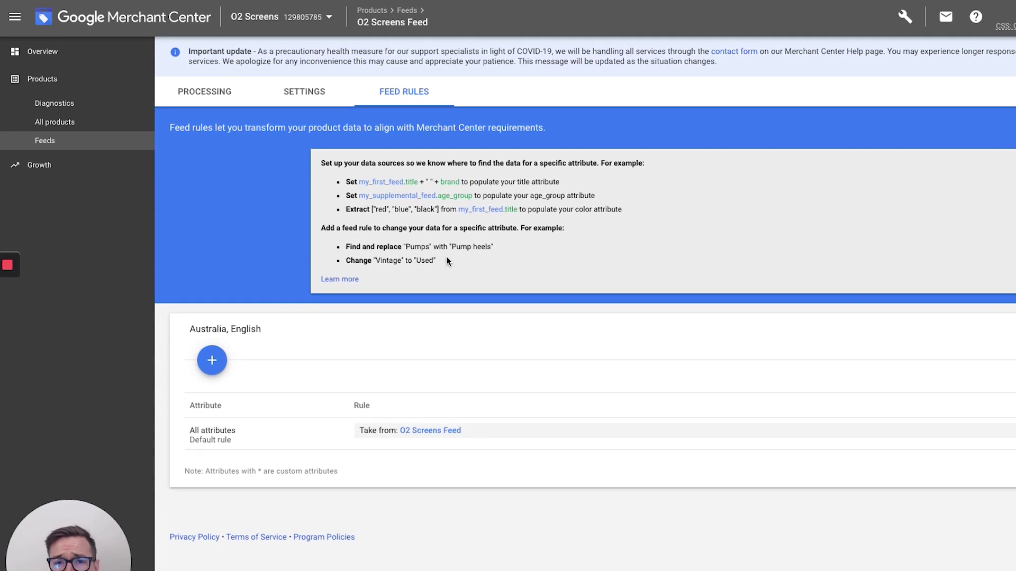
pyautogui.moveTo(556, 180); pyautogui.dragTo(341, 180)
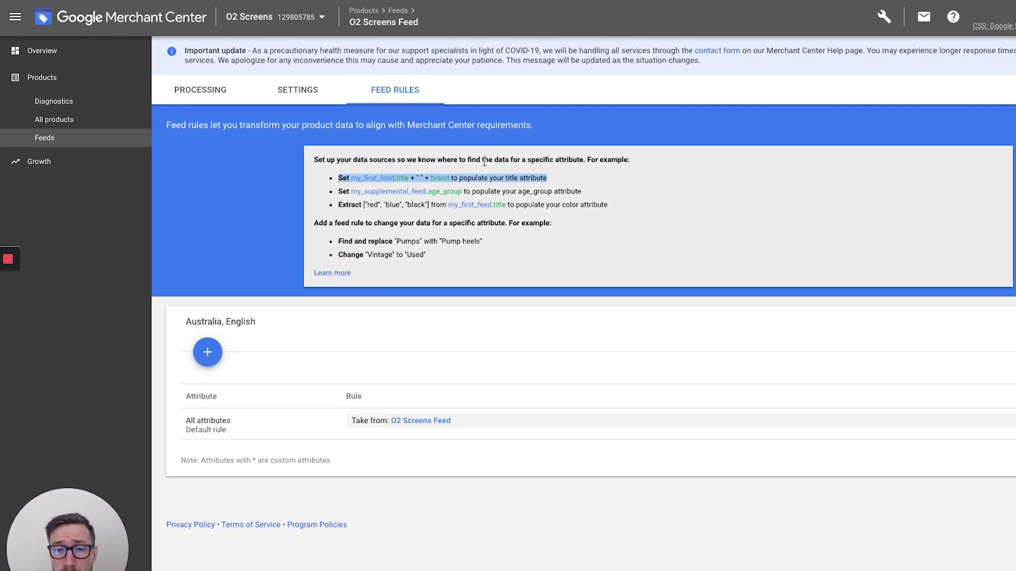
pyautogui.click(565, 183)
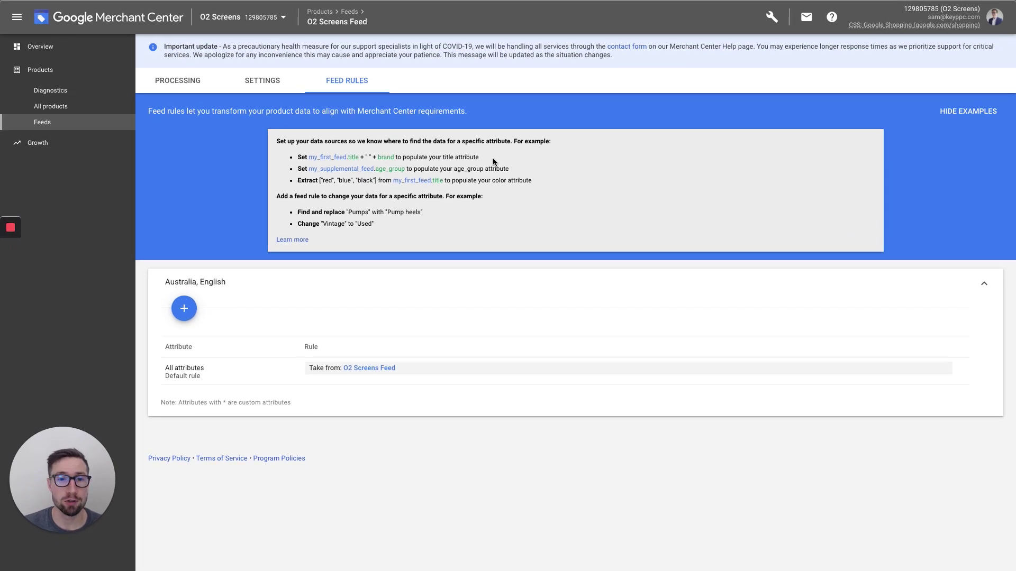
# Step: Add a new feed rule and pick title from the Processed attributes list
pyautogui.click(178, 308)
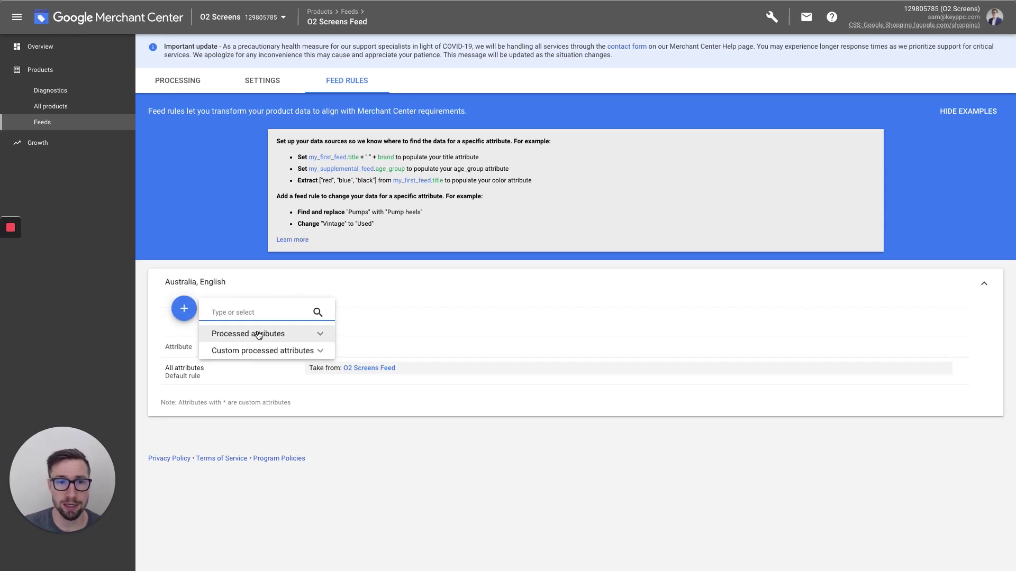
pyautogui.click(320, 334)
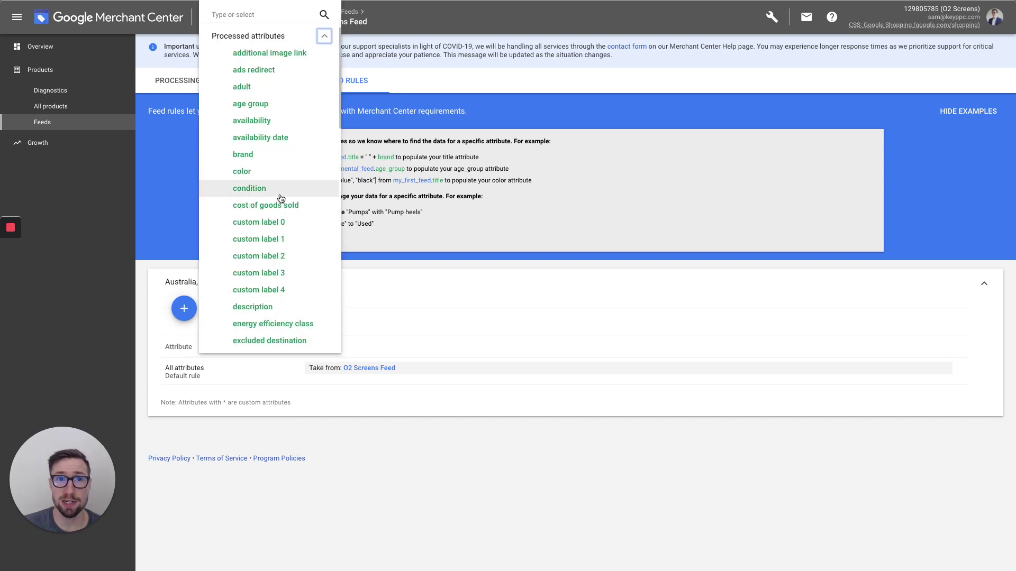
pyautogui.scroll(-3, 280, 199)
pyautogui.scroll(-1, 279, 202)
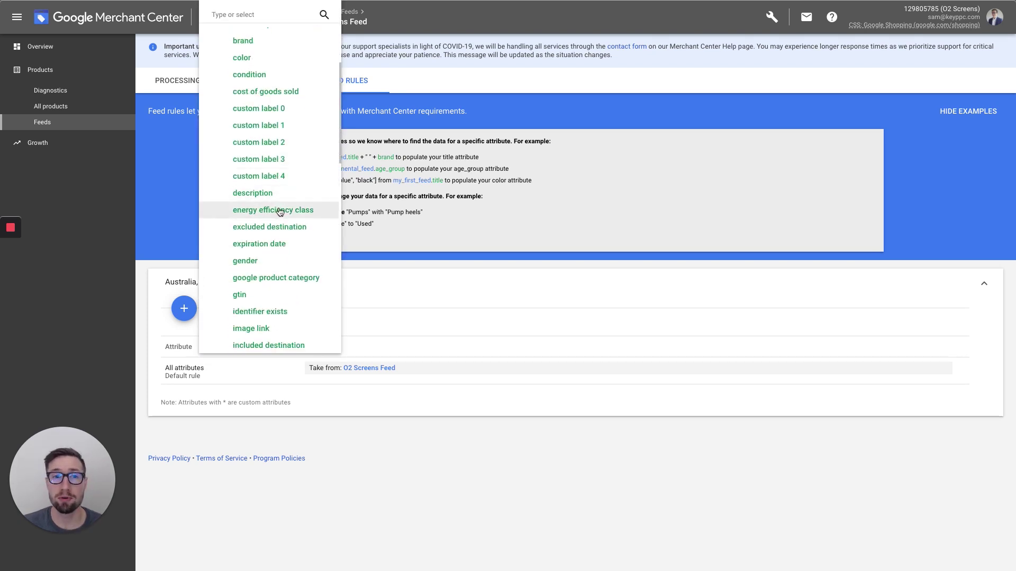
pyautogui.scroll(1, 280, 208)
pyautogui.scroll(-15, 283, 223)
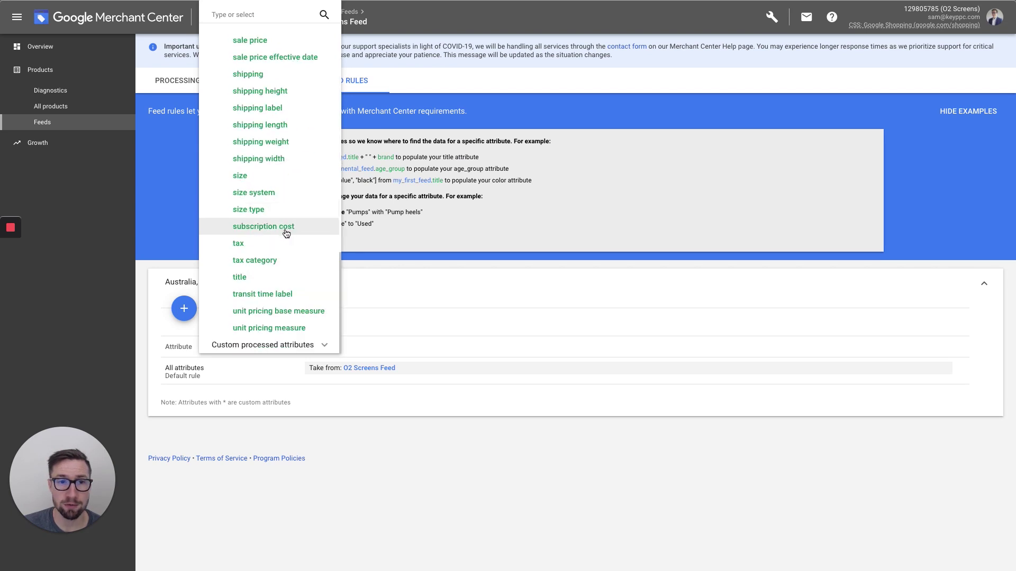
pyautogui.click(257, 278)
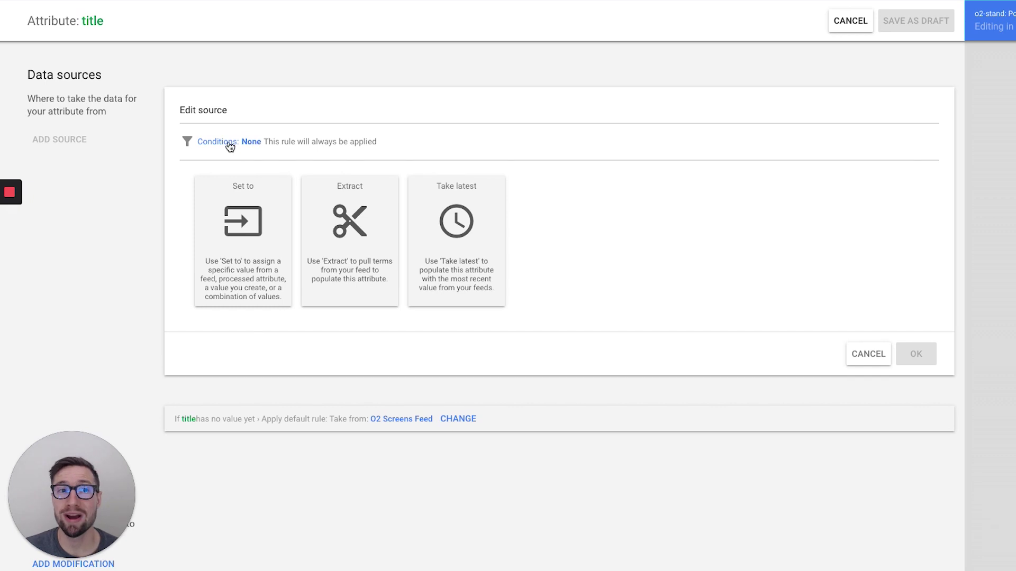
# Step: Add a condition on the processed brand attribute: contains 'O2'
pyautogui.click(229, 143)
pyautogui.click(241, 177)
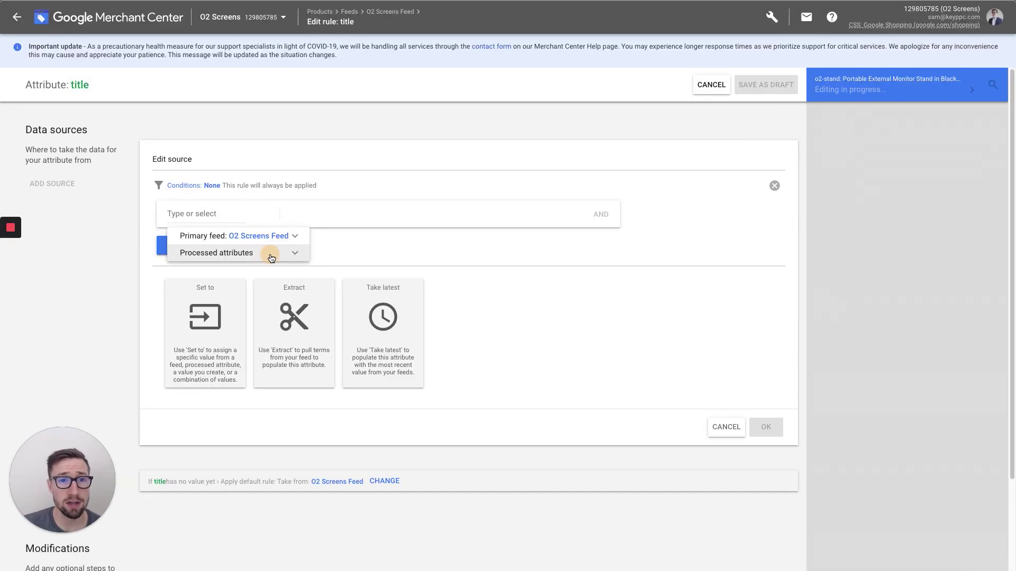
pyautogui.click(334, 220)
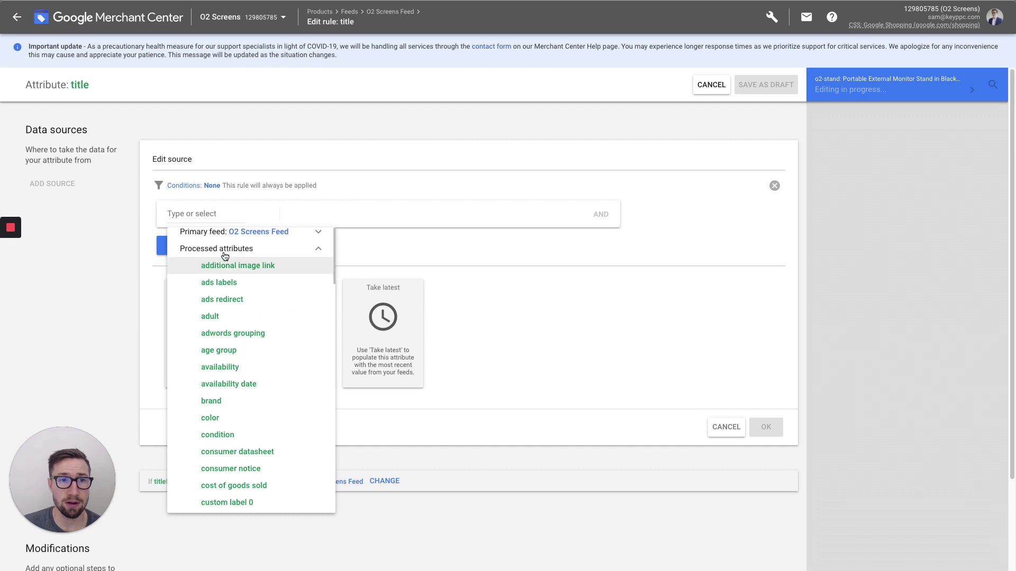
pyautogui.scroll(-1, 261, 378)
pyautogui.click(259, 401)
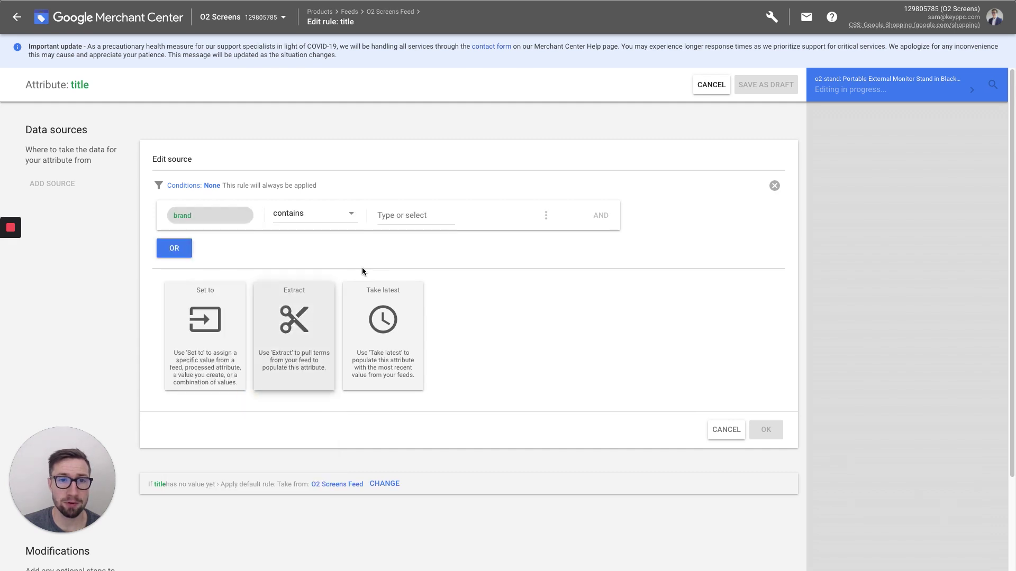
pyautogui.click(402, 214)
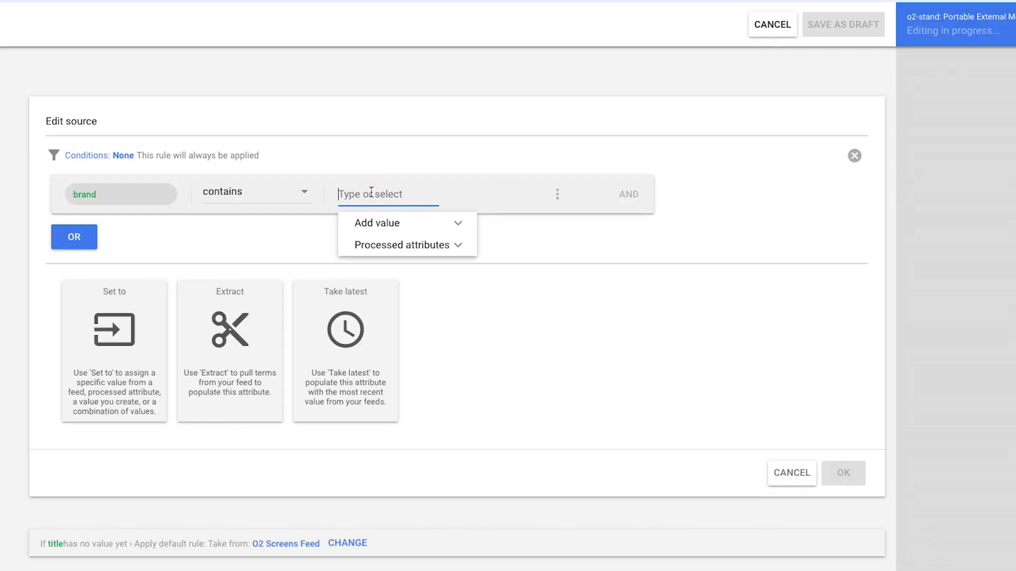
pyautogui.write('O2')
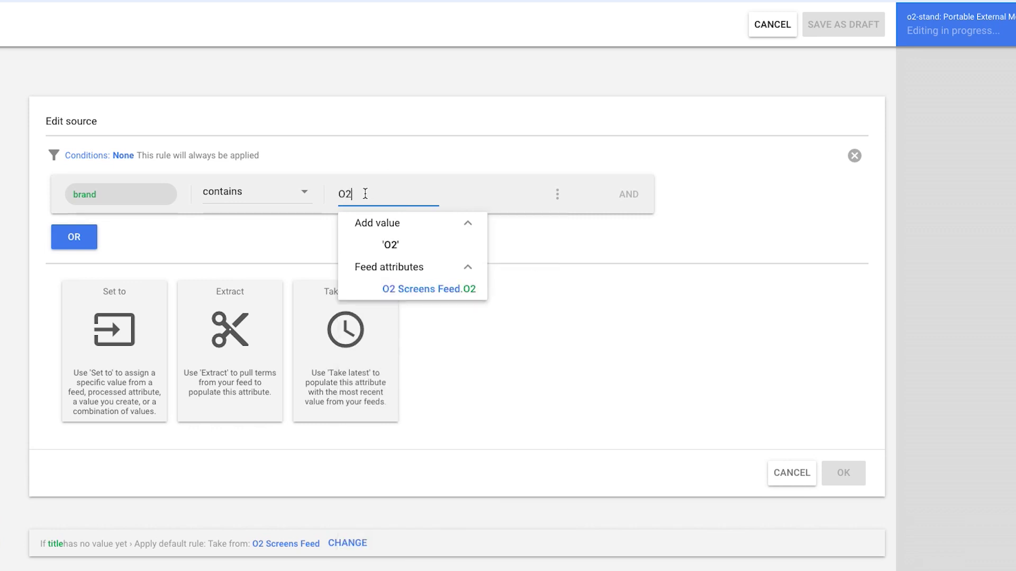
pyautogui.click(391, 245)
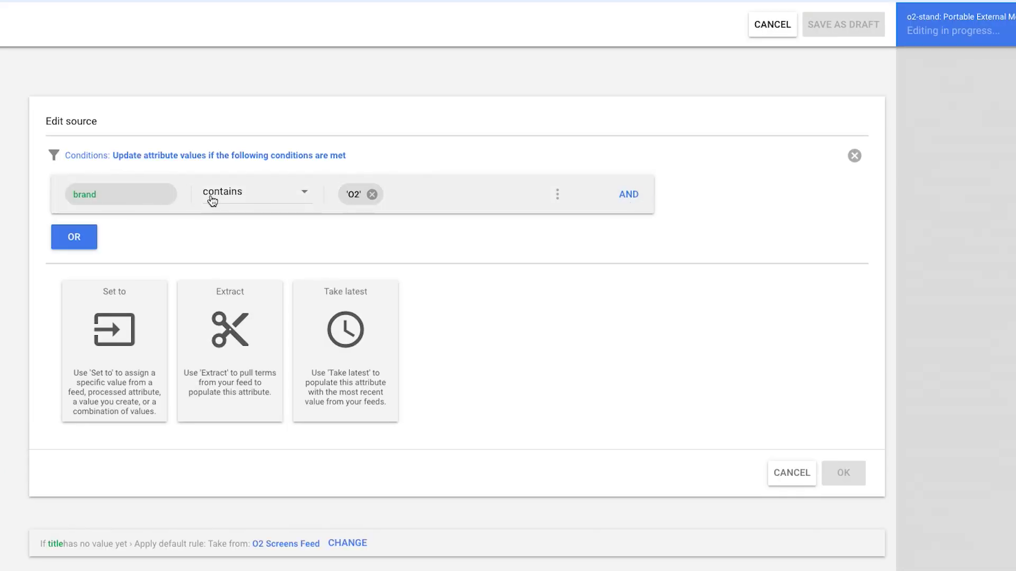
# Step: Add an AND condition requiring processed availability to equal 'in stock'
pyautogui.click(628, 197)
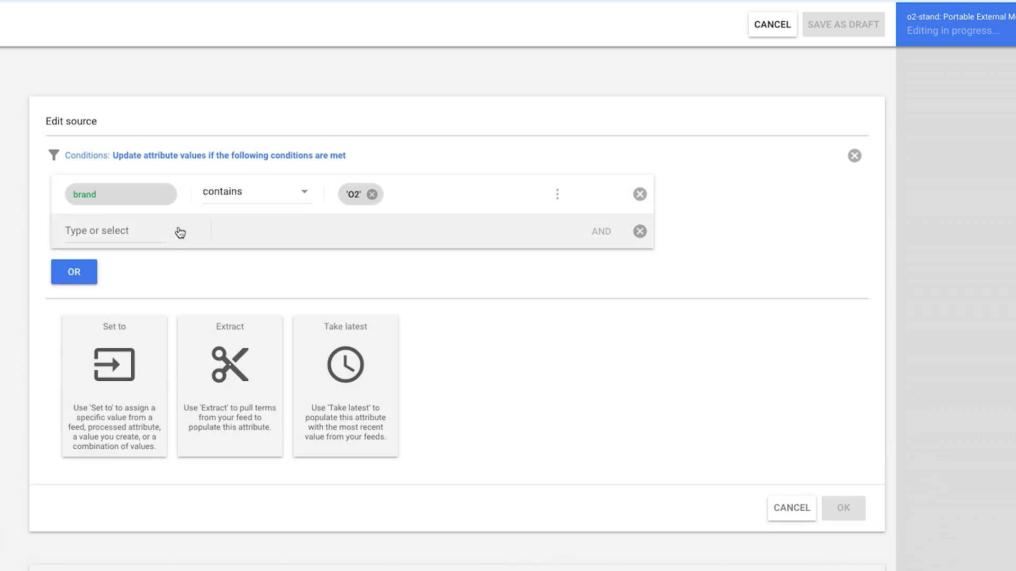
pyautogui.click(180, 233)
pyautogui.click(145, 277)
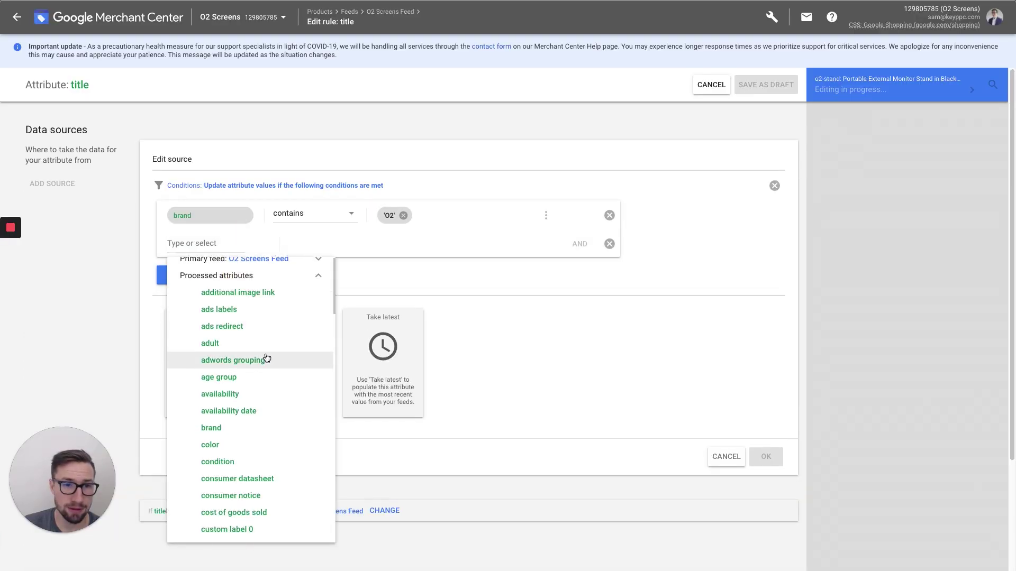
pyautogui.click(220, 395)
pyautogui.click(337, 247)
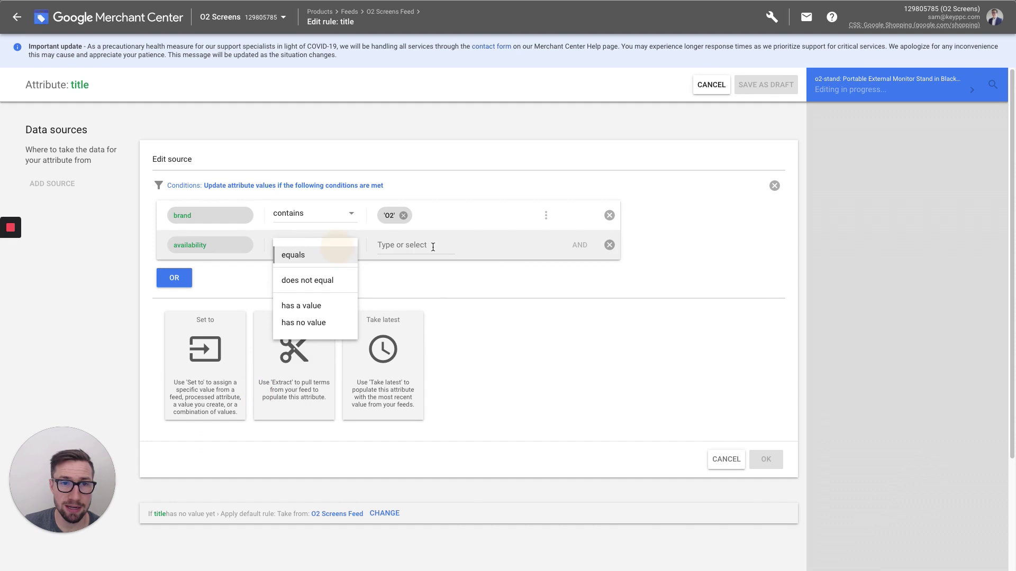
pyautogui.click(434, 246)
pyautogui.write('In')
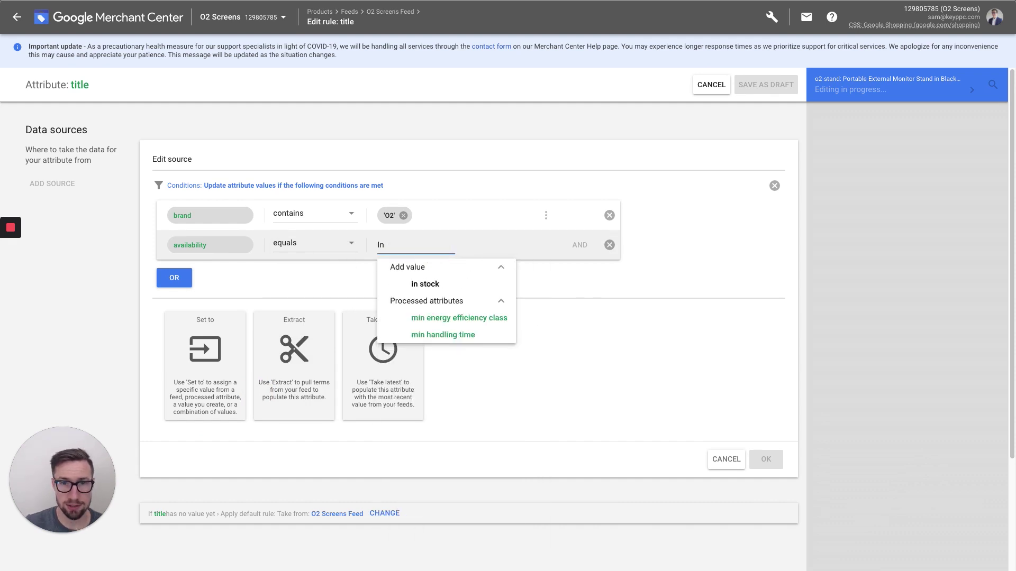
pyautogui.click(426, 284)
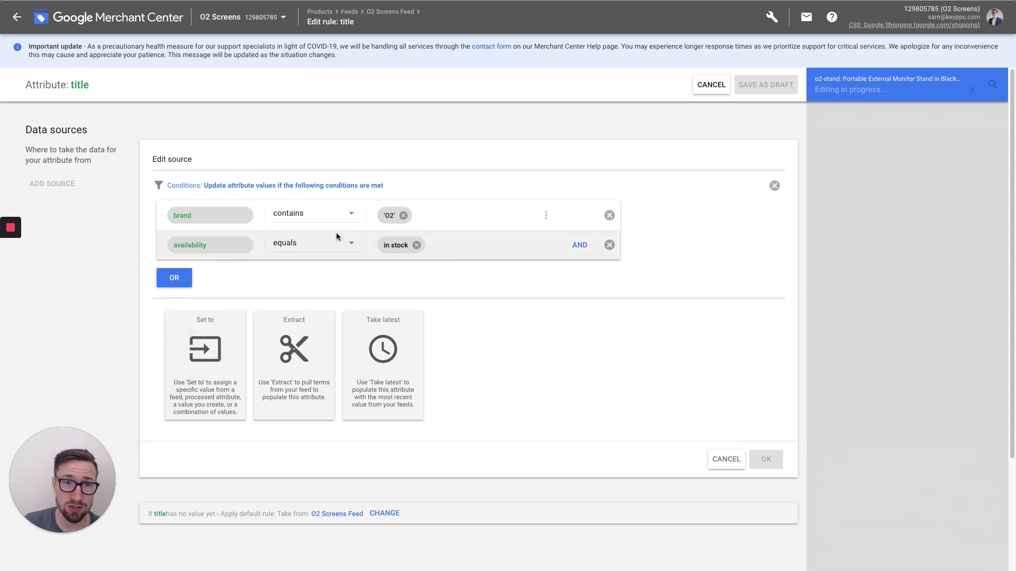
pyautogui.click(238, 243)
# Step: Change the second condition's attribute to id with a contains comparison
pyautogui.click(265, 284)
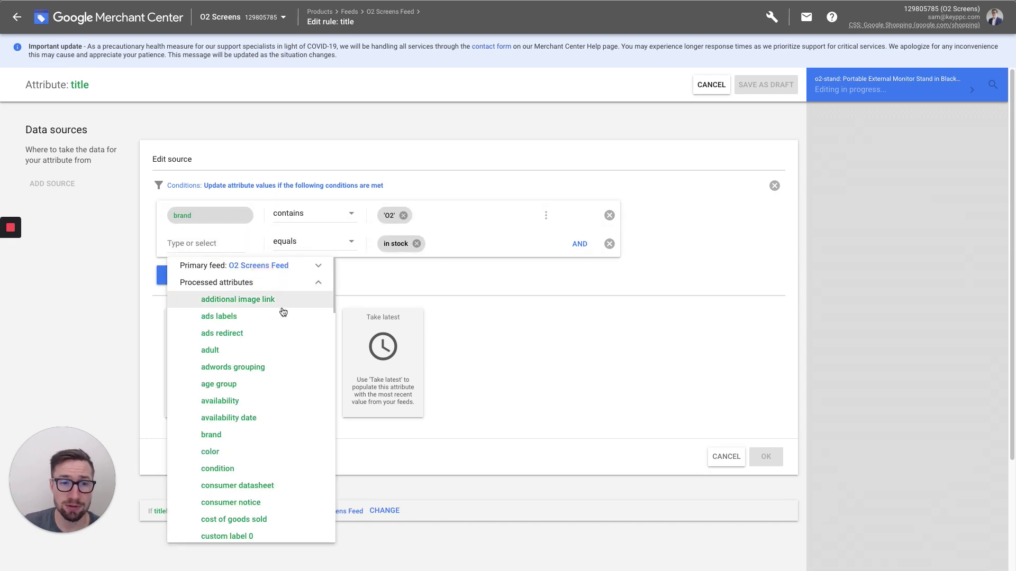
pyautogui.scroll(-1, 280, 352)
pyautogui.scroll(-5, 279, 352)
pyautogui.click(233, 437)
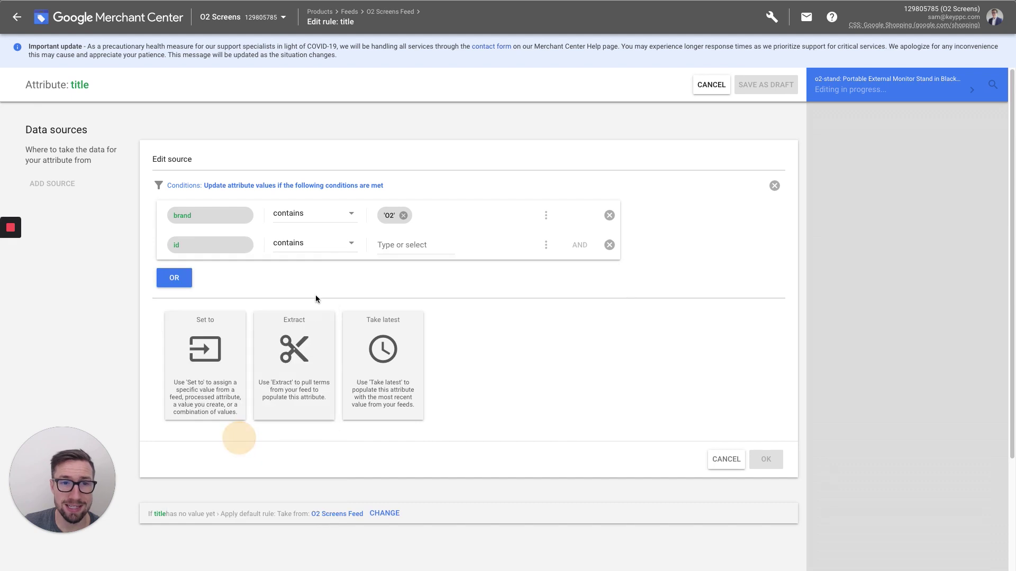
pyautogui.click(329, 248)
pyautogui.click(449, 243)
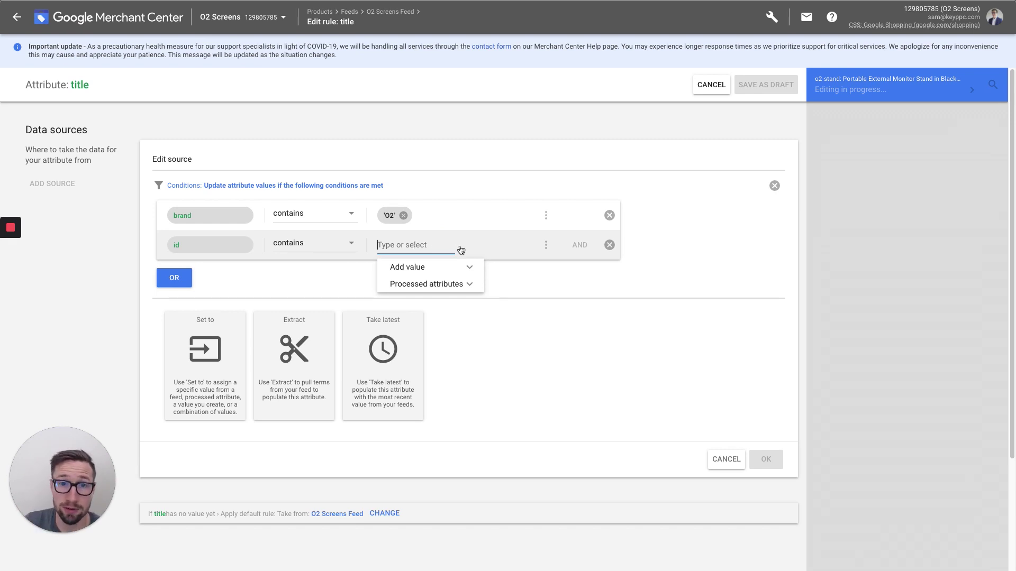
pyautogui.click(538, 268)
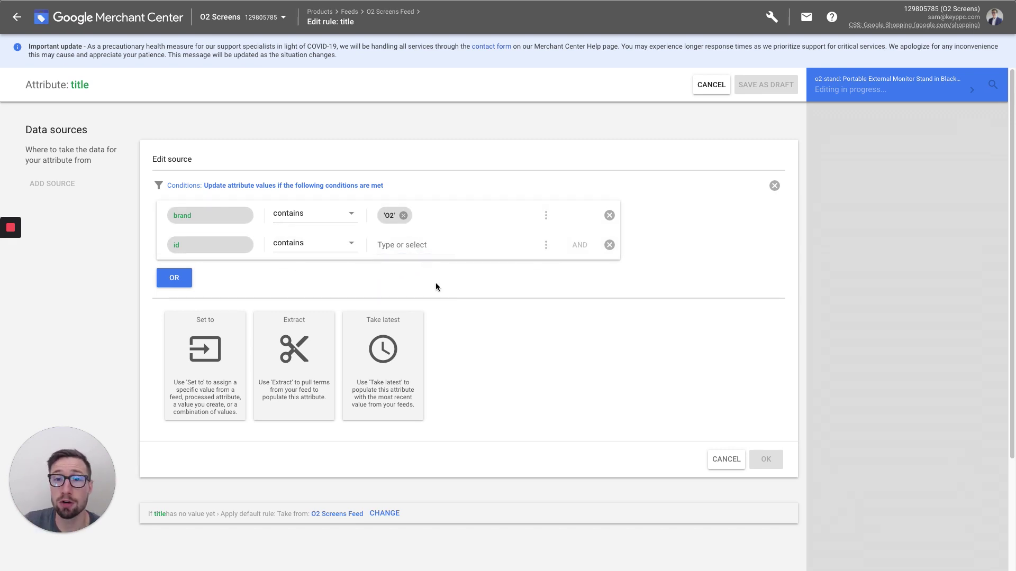
# Step: Add an OR row, enter id value 'XI', then delete both extra condition rows
pyautogui.click(175, 278)
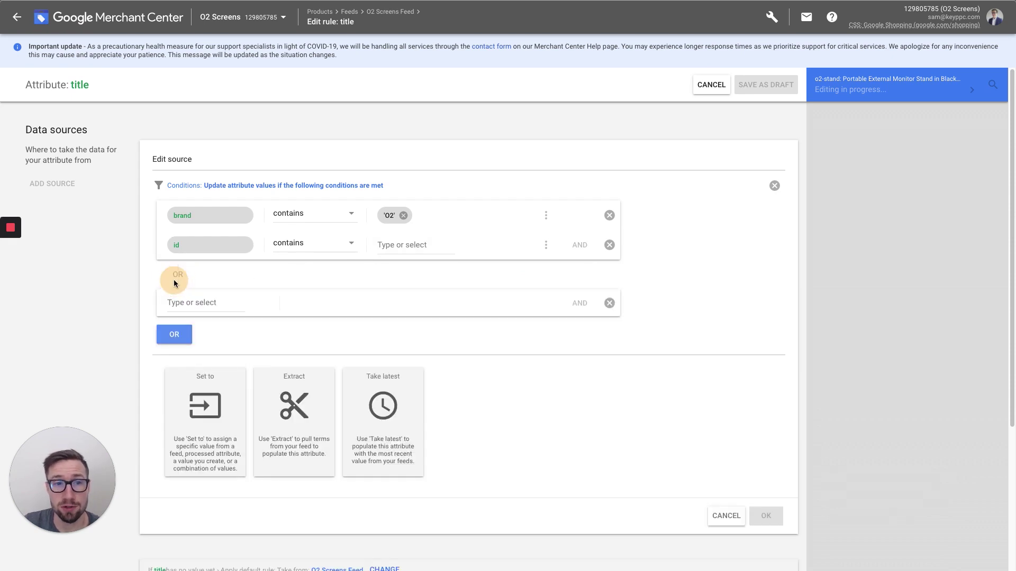
pyautogui.click(209, 302)
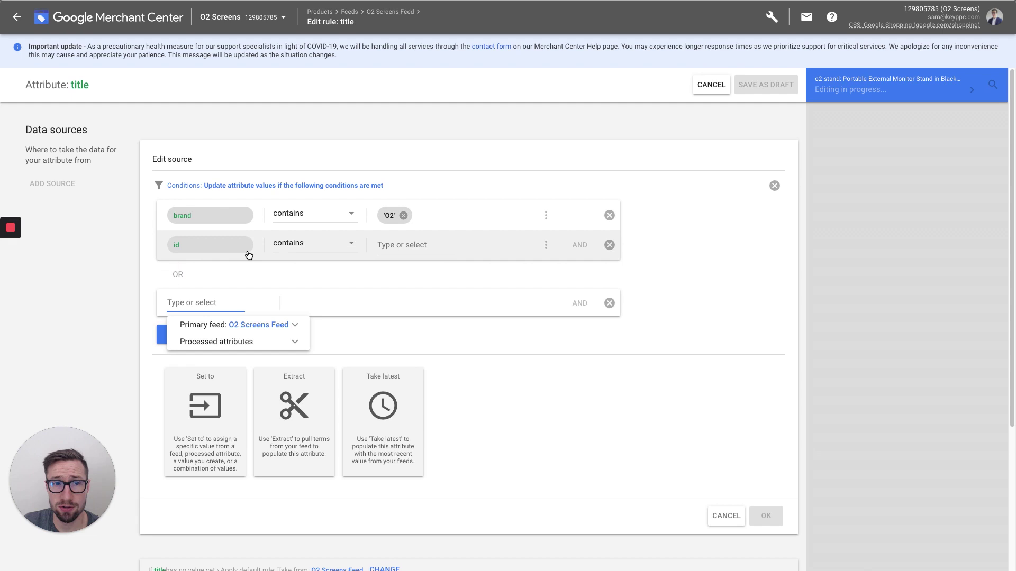
pyautogui.click(398, 244)
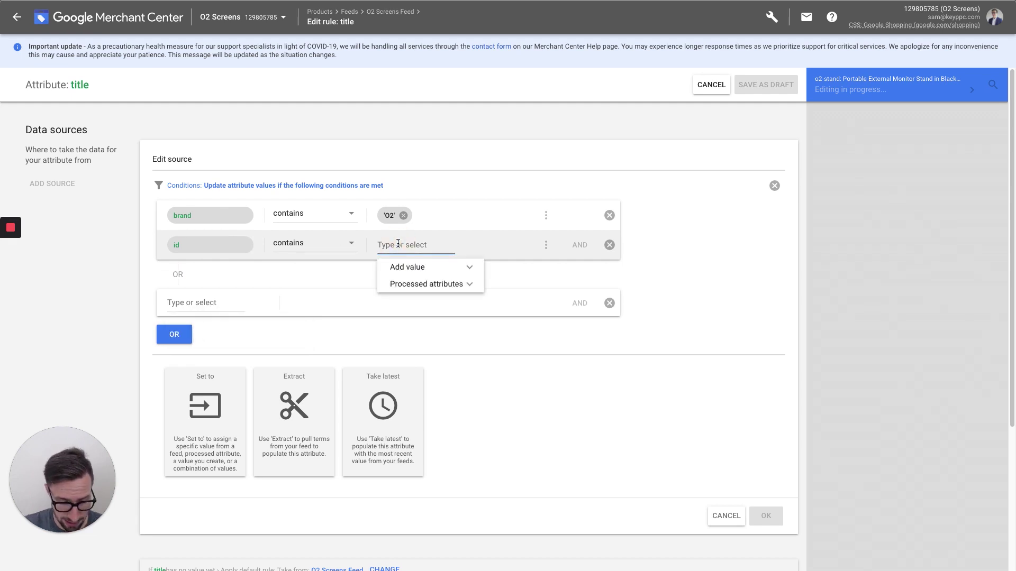
pyautogui.write('XI')
pyautogui.click(204, 302)
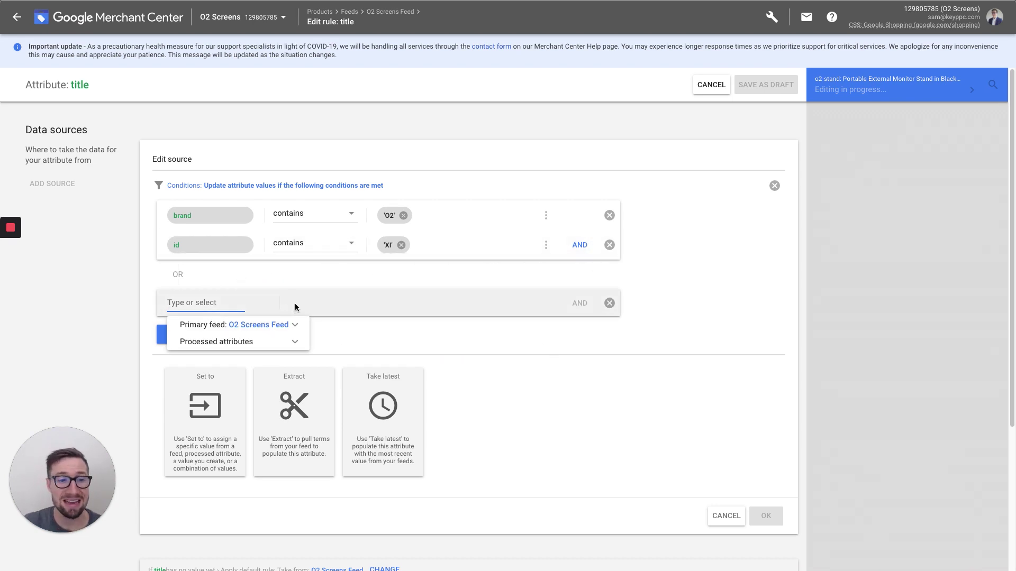
pyautogui.click(383, 327)
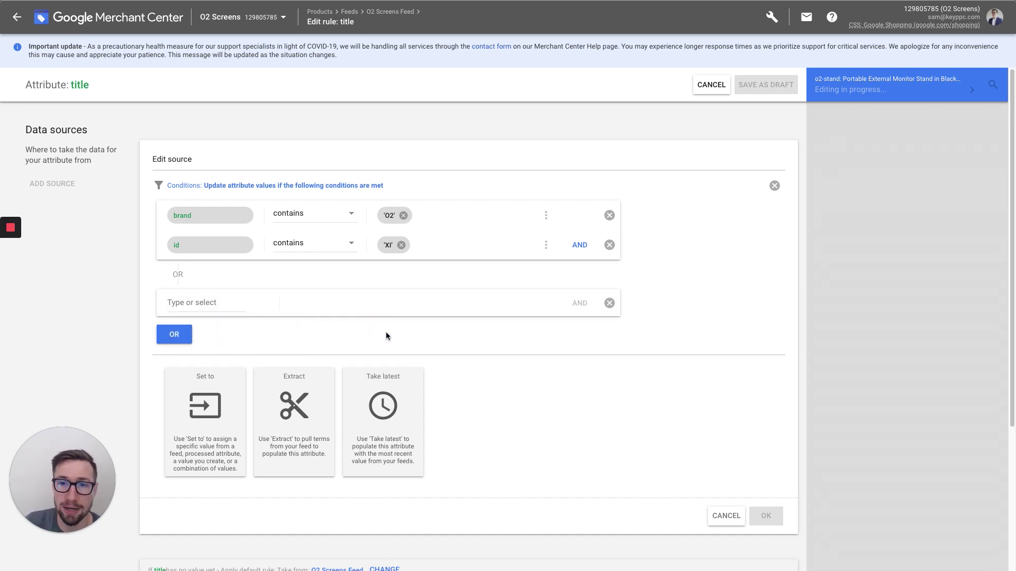
pyautogui.click(610, 302)
pyautogui.click(609, 245)
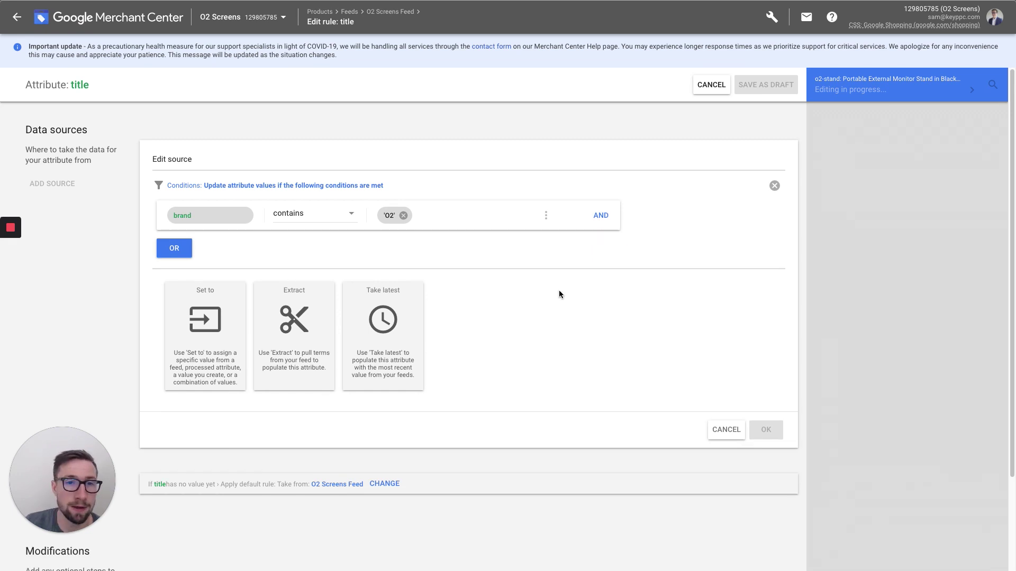
# Step: Set the title to the primary feed's title, a " " space value, then processed brand
pyautogui.click(208, 332)
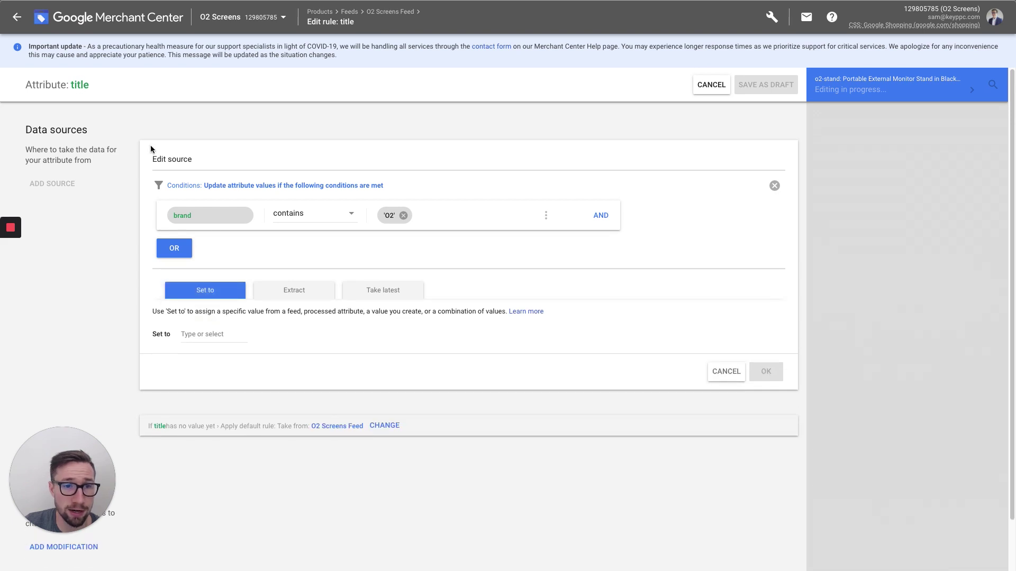
pyautogui.click(216, 336)
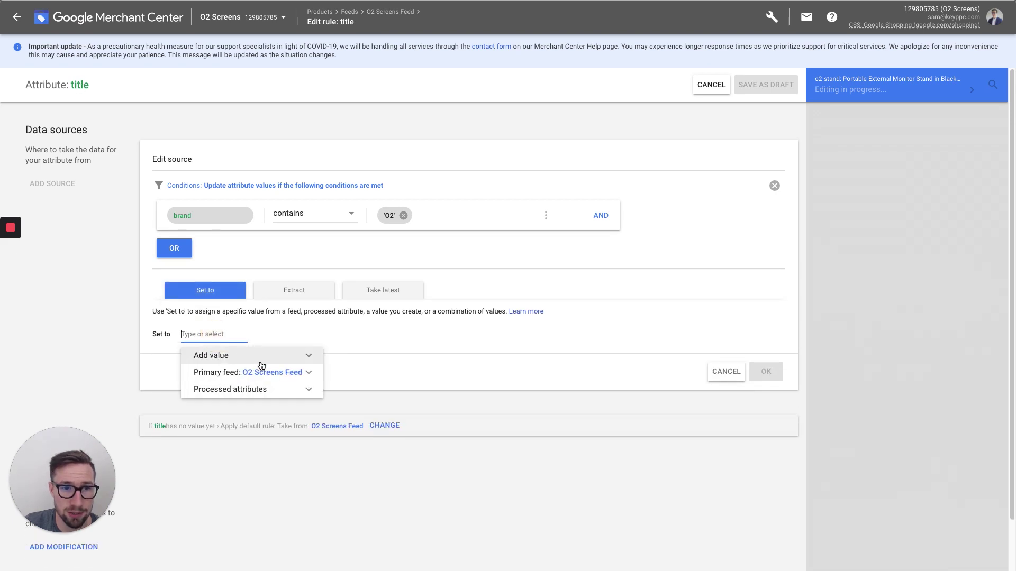
pyautogui.click(309, 372)
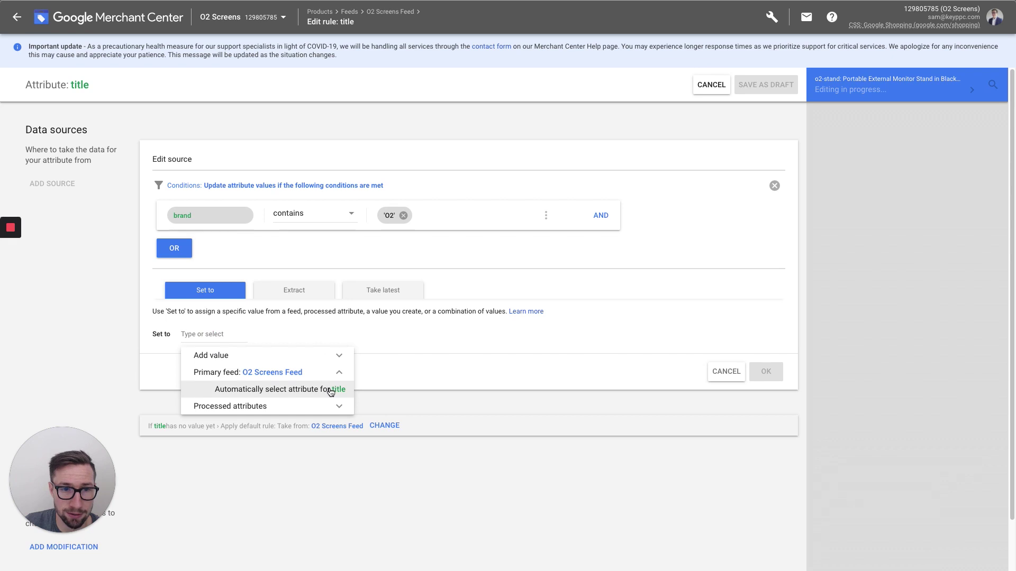
pyautogui.click(331, 390)
pyautogui.click(336, 334)
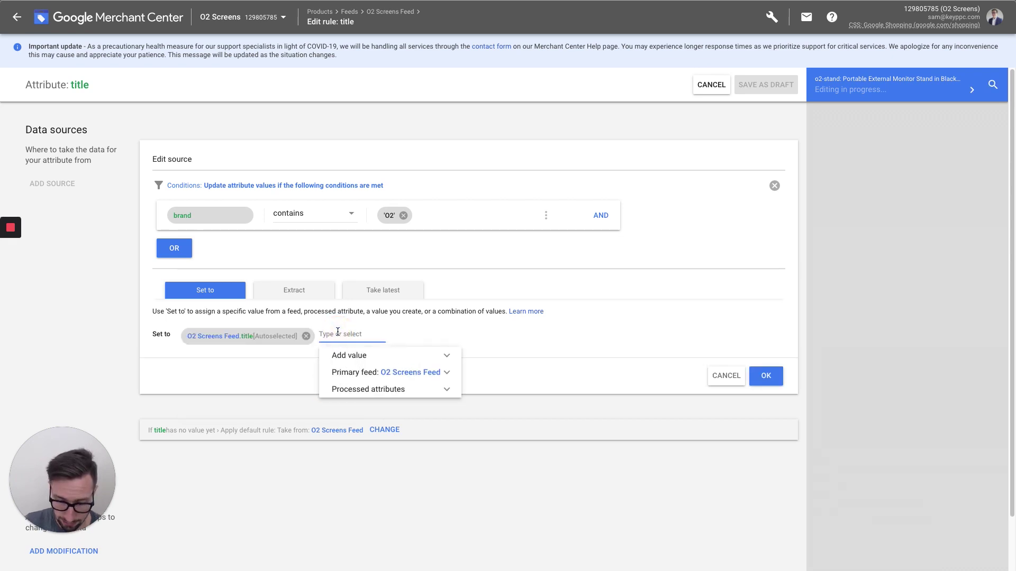
pyautogui.write('" "')
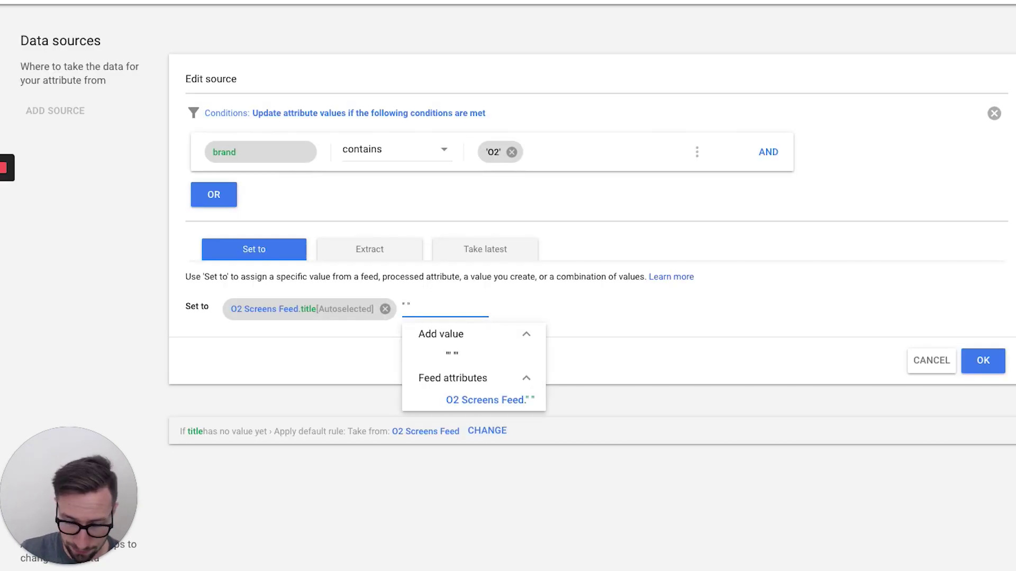
pyautogui.press('Return')
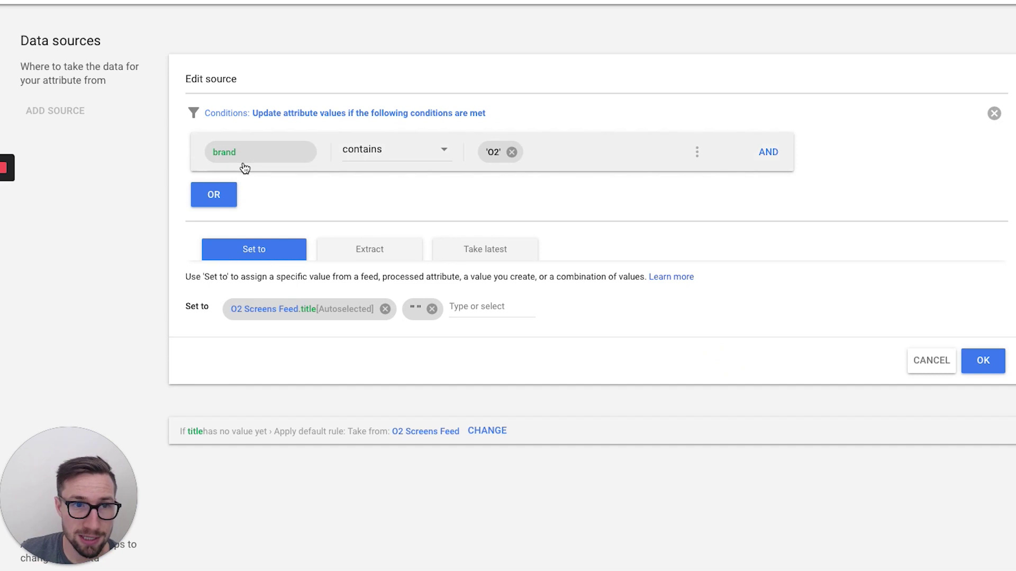
pyautogui.click(458, 316)
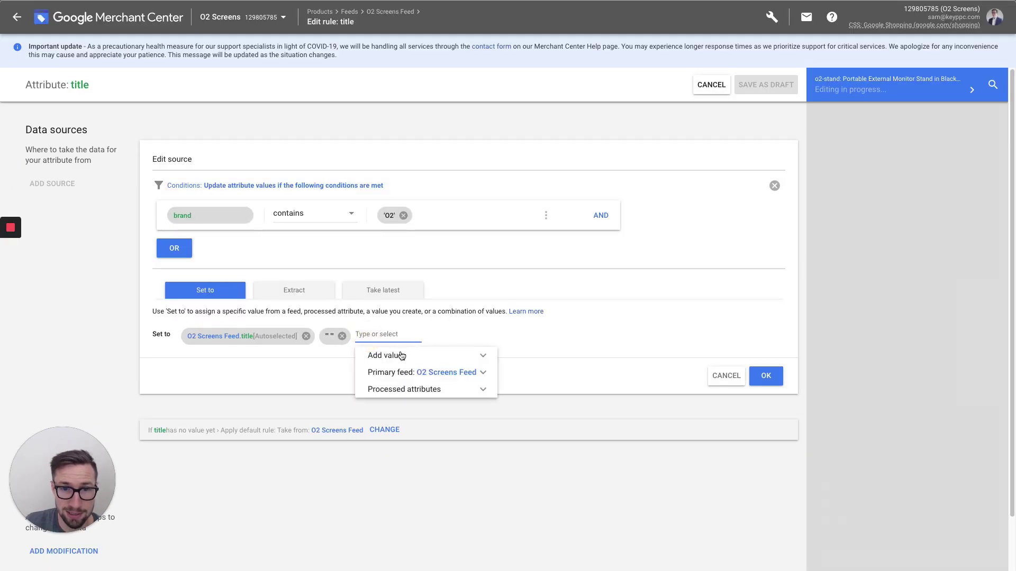
pyautogui.click(616, 379)
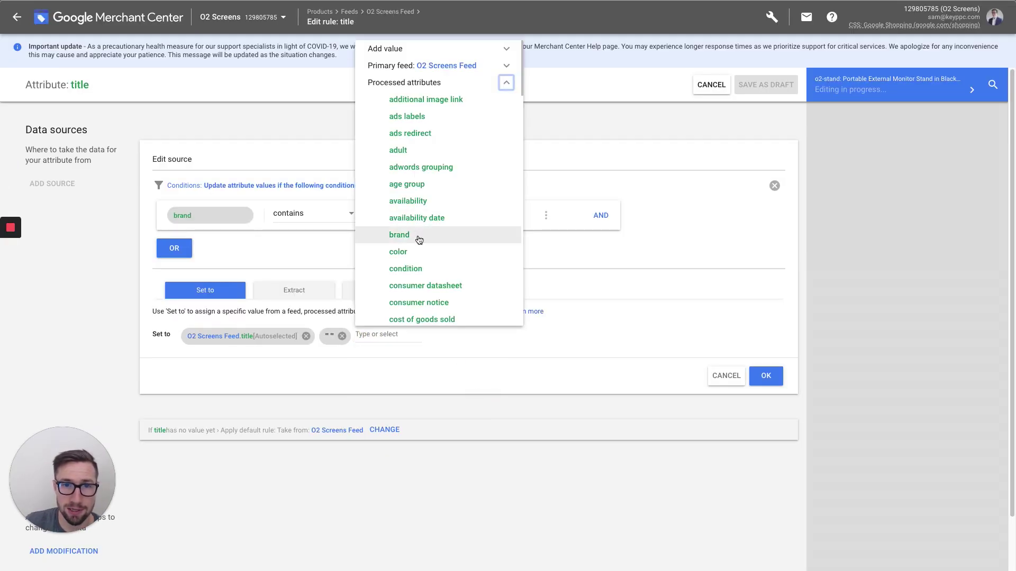
pyautogui.click(417, 236)
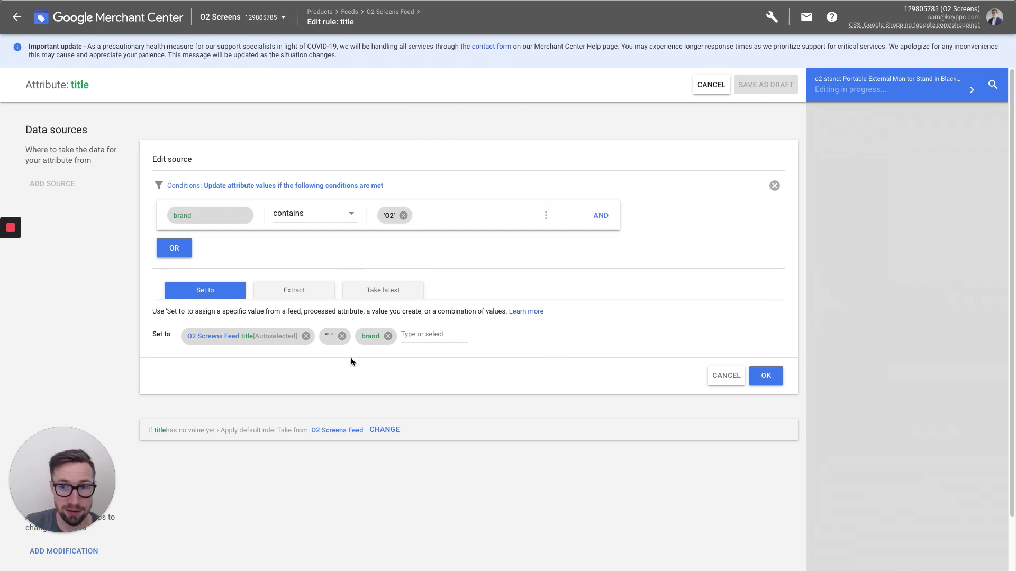
# Step: Change the separator value between title and brand to " | "
pyautogui.click(333, 336)
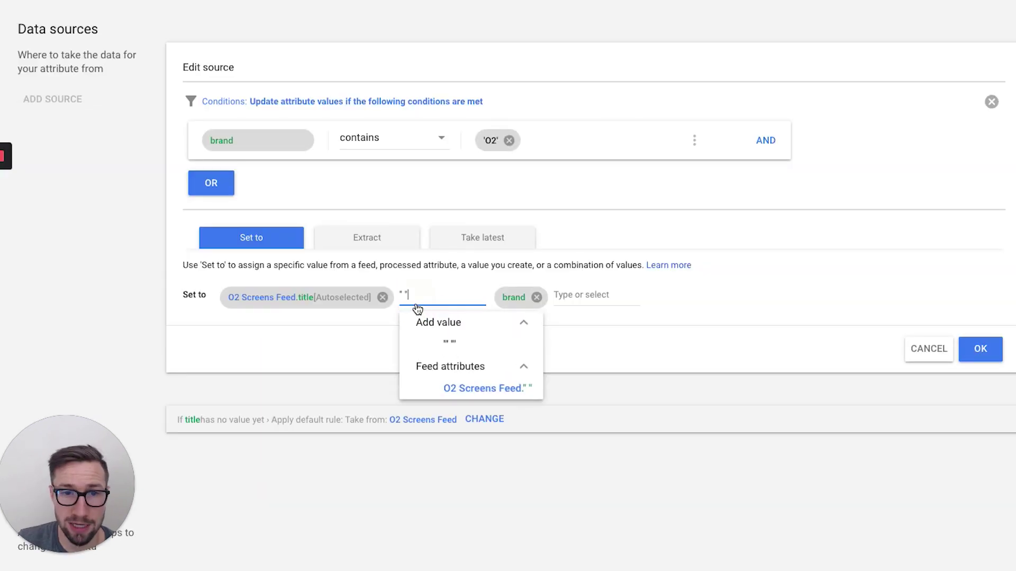
pyautogui.write('| "')
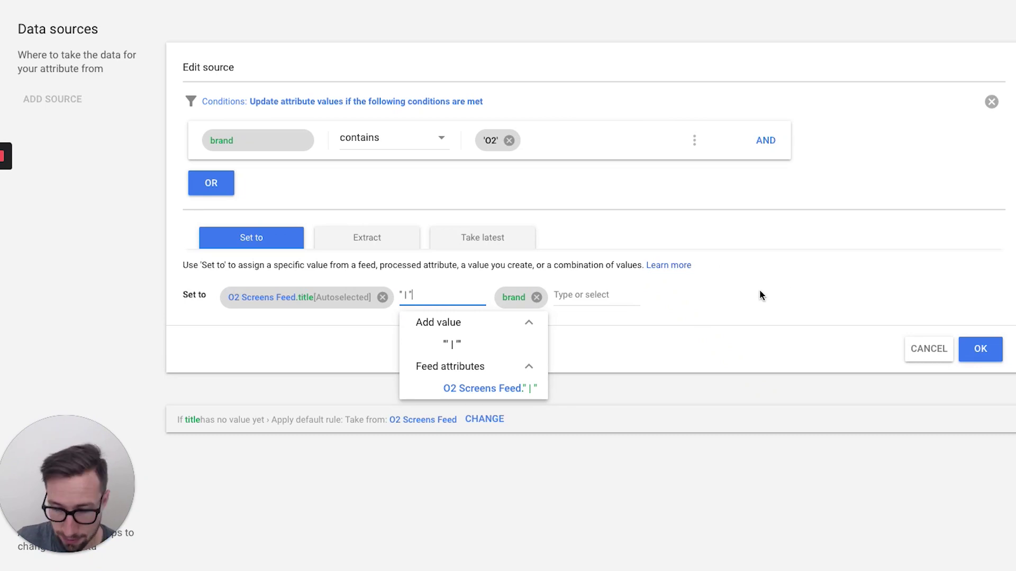
pyautogui.press('Return')
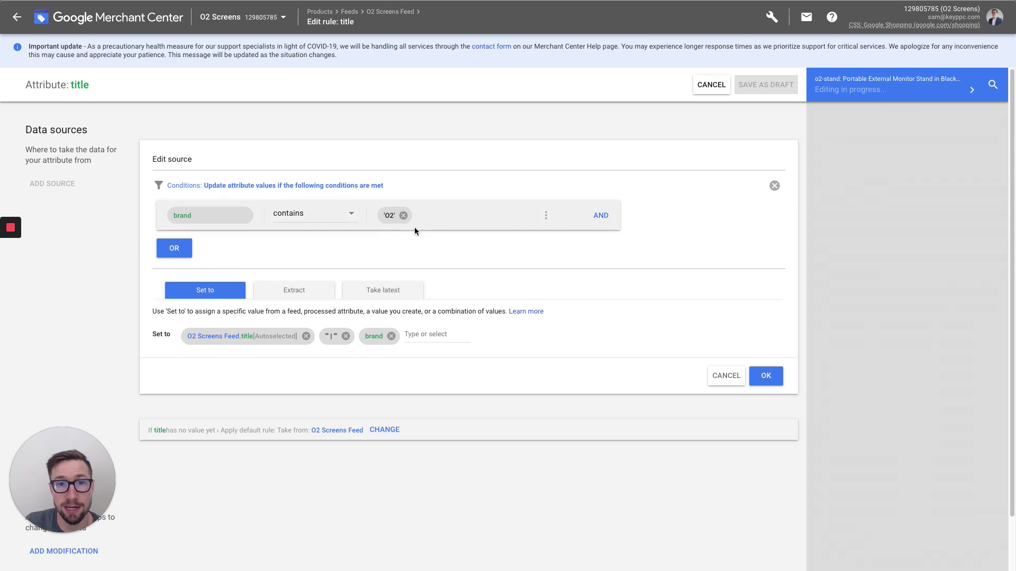
# Step: Review the brand condition's 'O2' value
pyautogui.click(388, 216)
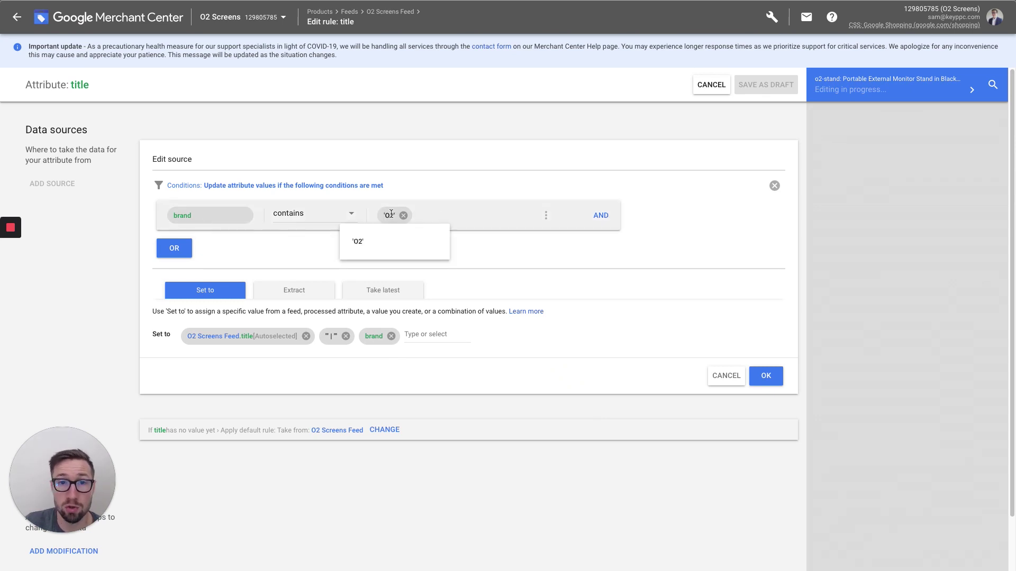
pyautogui.click(450, 228)
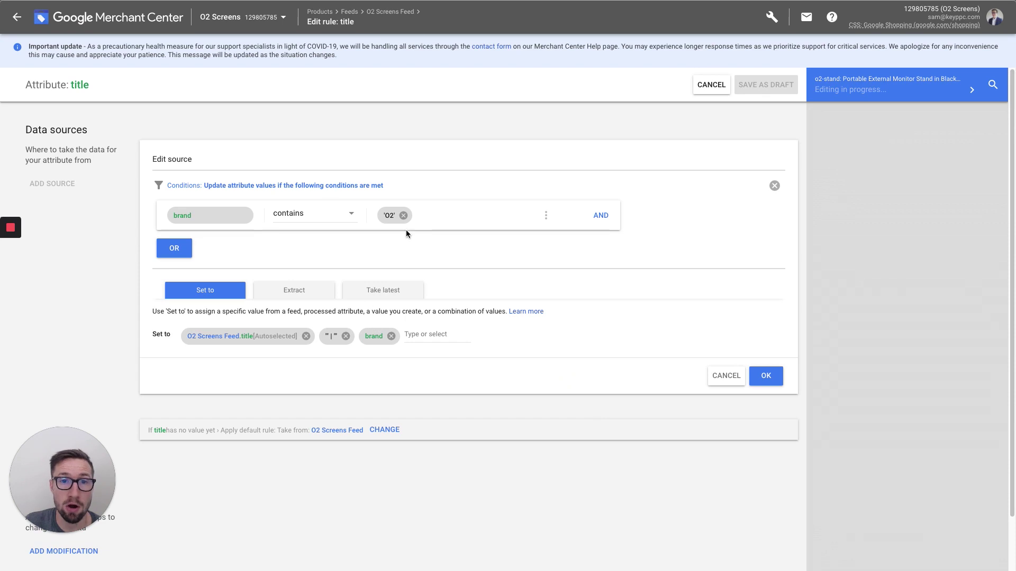
pyautogui.click(396, 218)
pyautogui.click(390, 256)
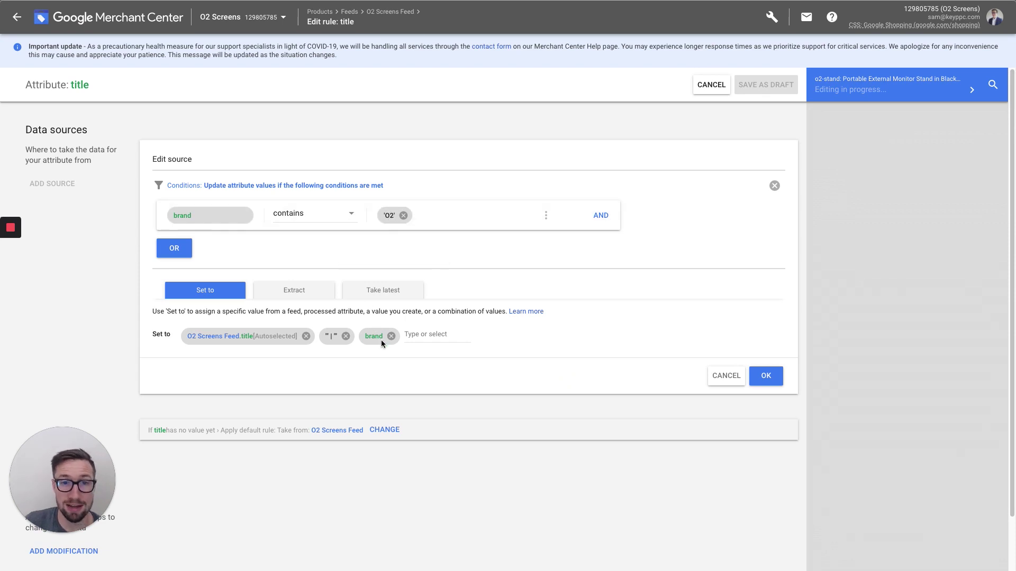
pyautogui.click(392, 215)
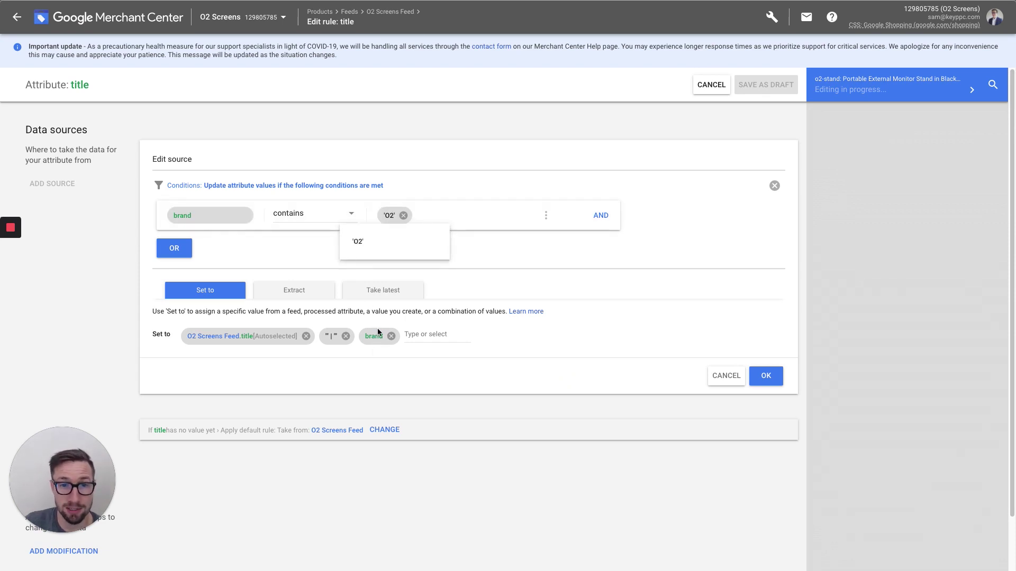
pyautogui.click(385, 342)
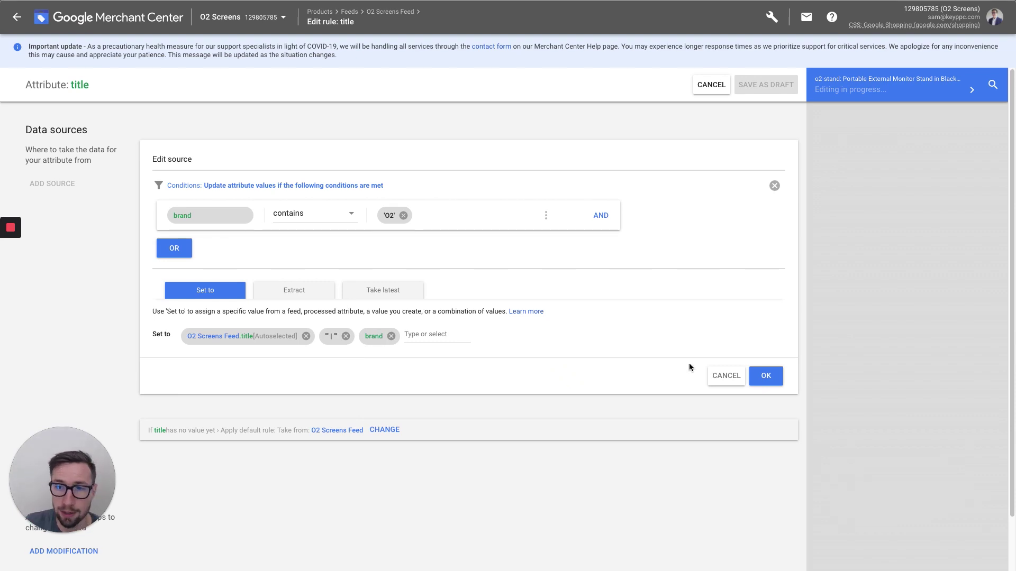
# Step: Confirm the title rule's source settings and save the rule as a draft
pyautogui.click(765, 376)
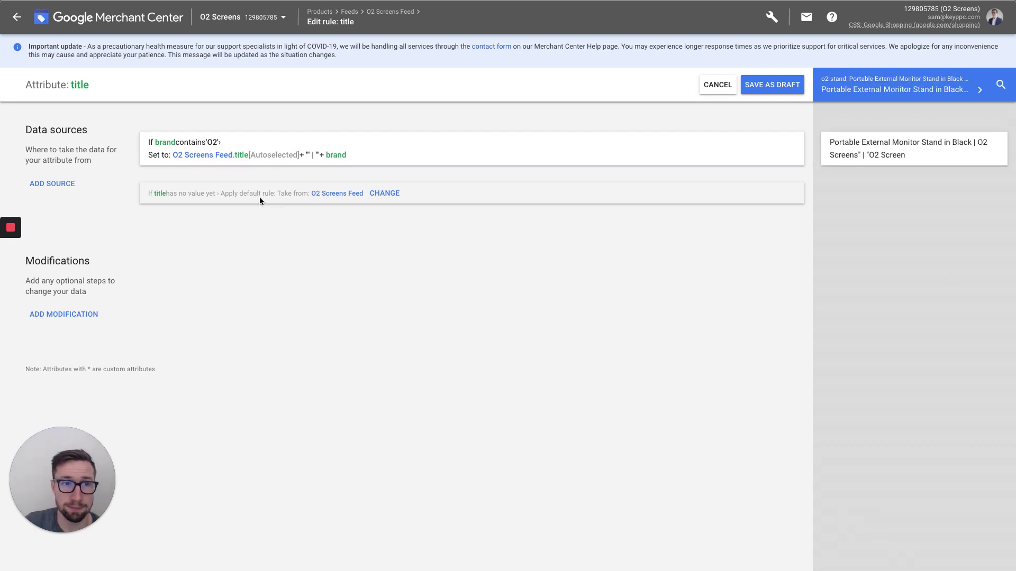
pyautogui.click(768, 86)
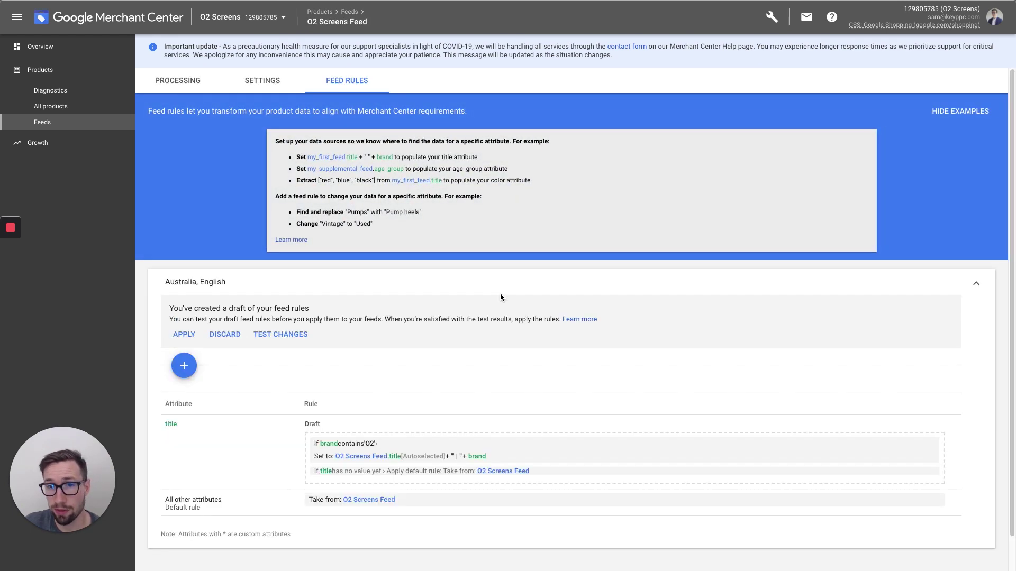
# Step: Test the draft rules and open the report showing title changes for 1 item
pyautogui.scroll(-1, 462, 355)
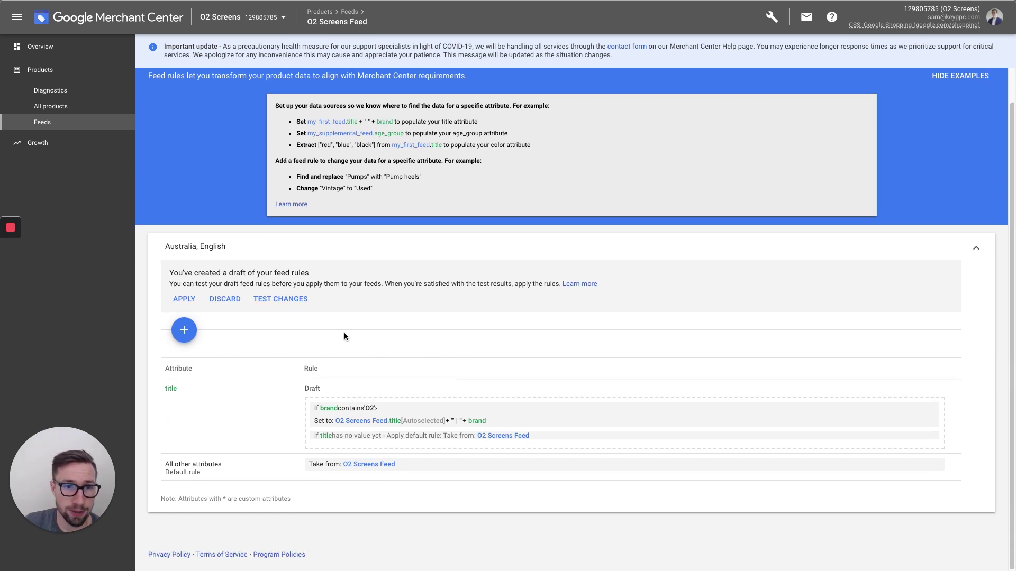
pyautogui.click(285, 304)
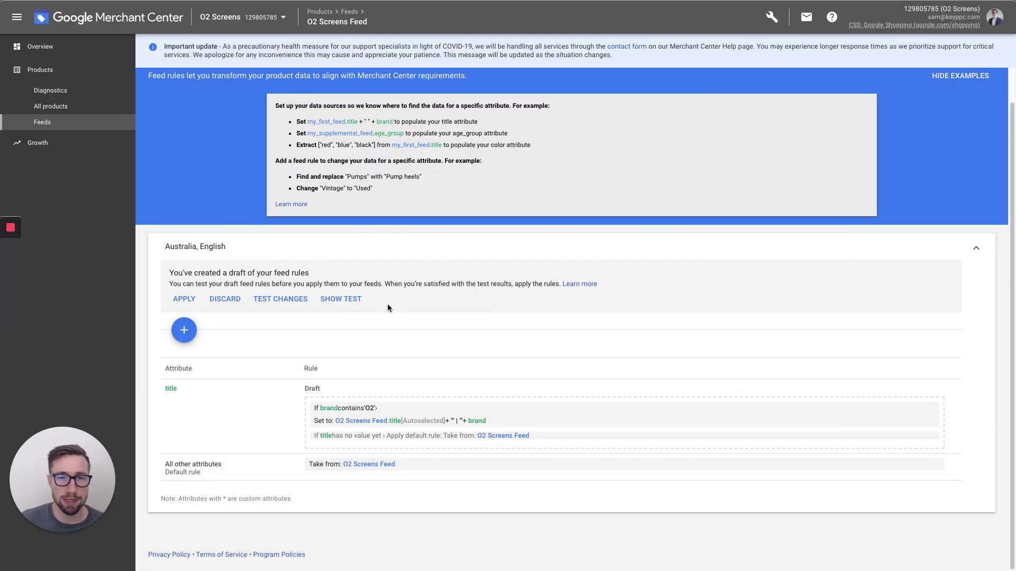
pyautogui.click(347, 299)
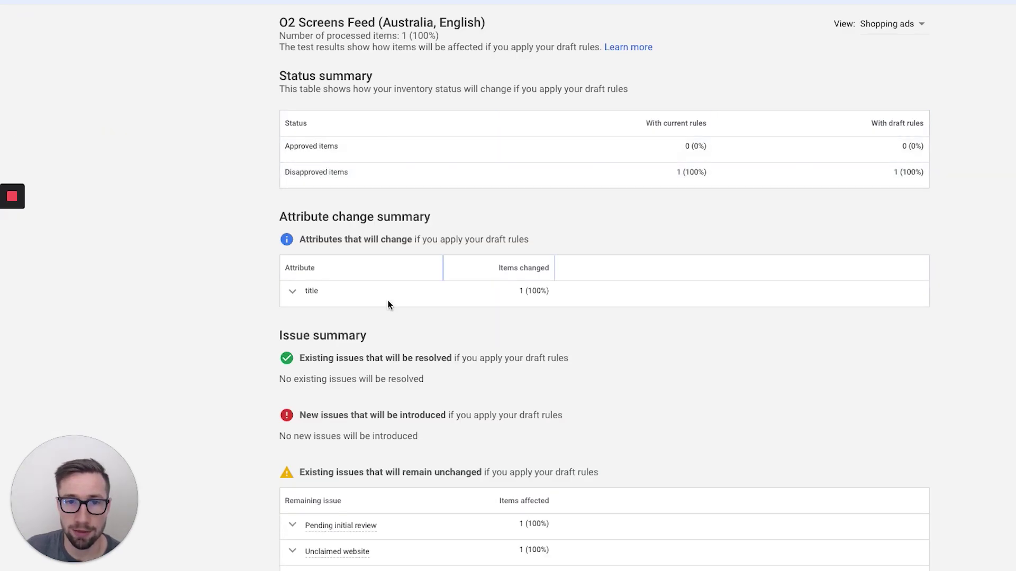
# Step: Expand the title row and highlight the appended brand and ' | ' separator in the new title
pyautogui.click(294, 294)
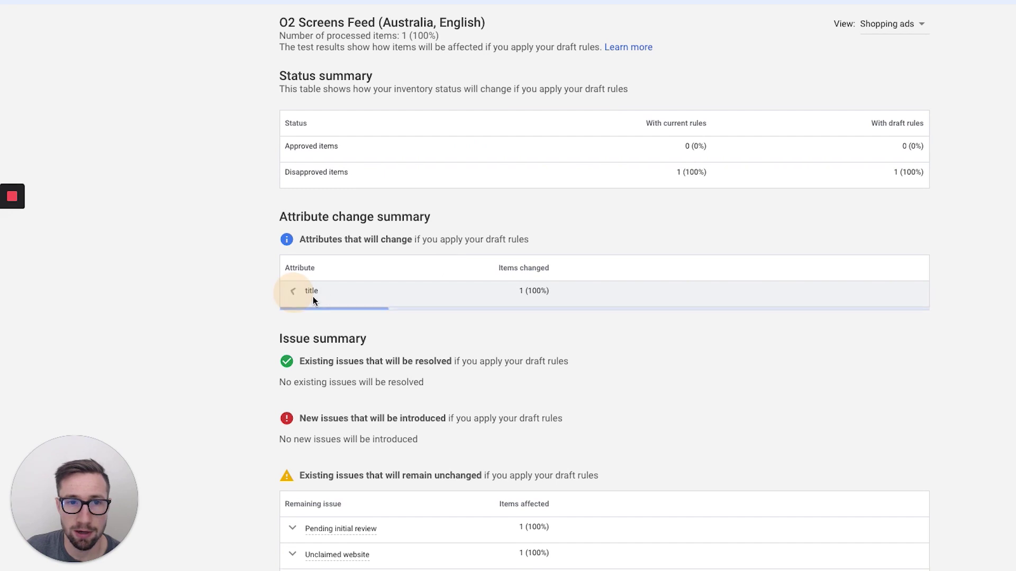
pyautogui.scroll(-1, 211, 290)
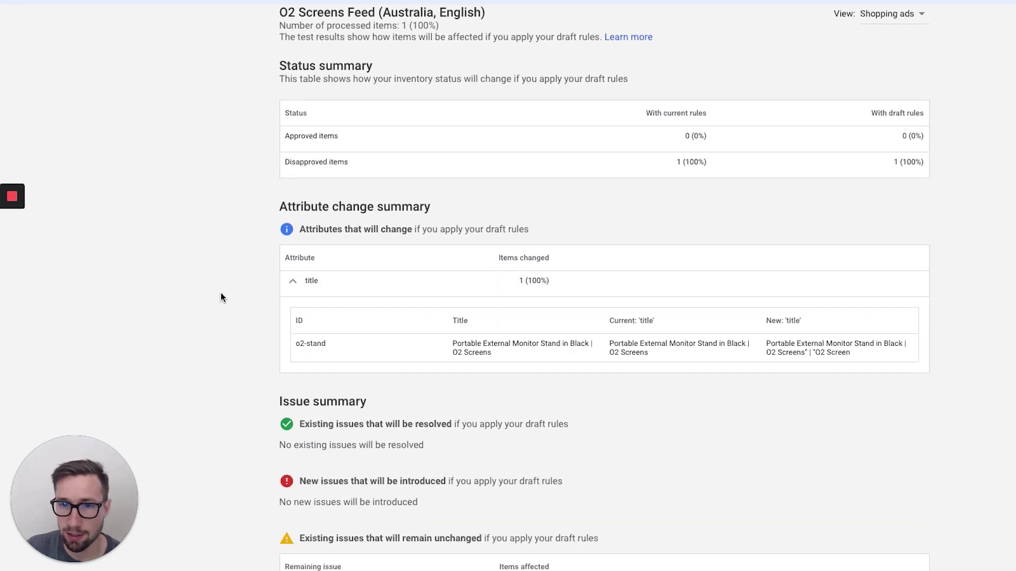
pyautogui.moveTo(816, 350); pyautogui.dragTo(866, 352)
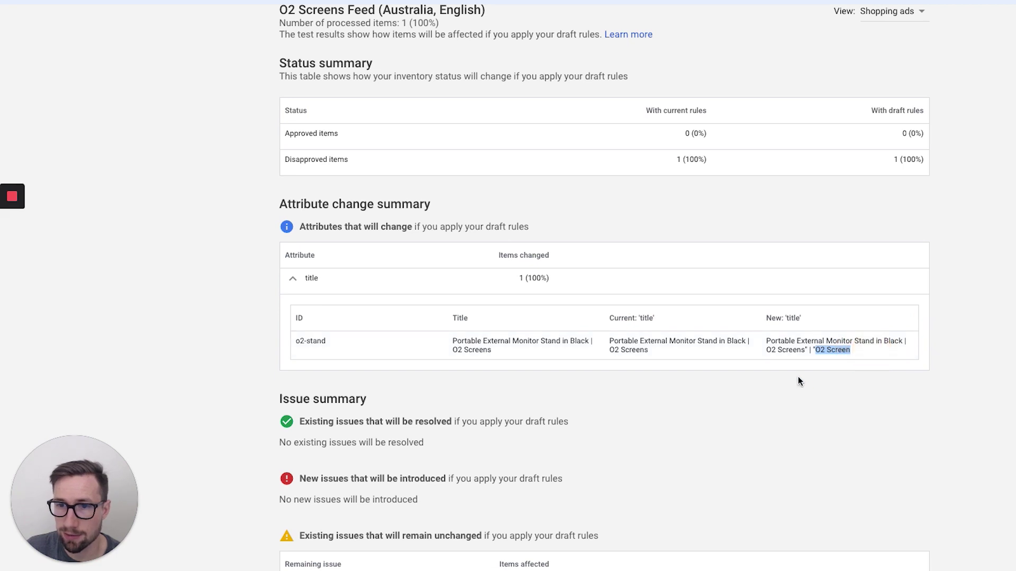
pyautogui.click(816, 350)
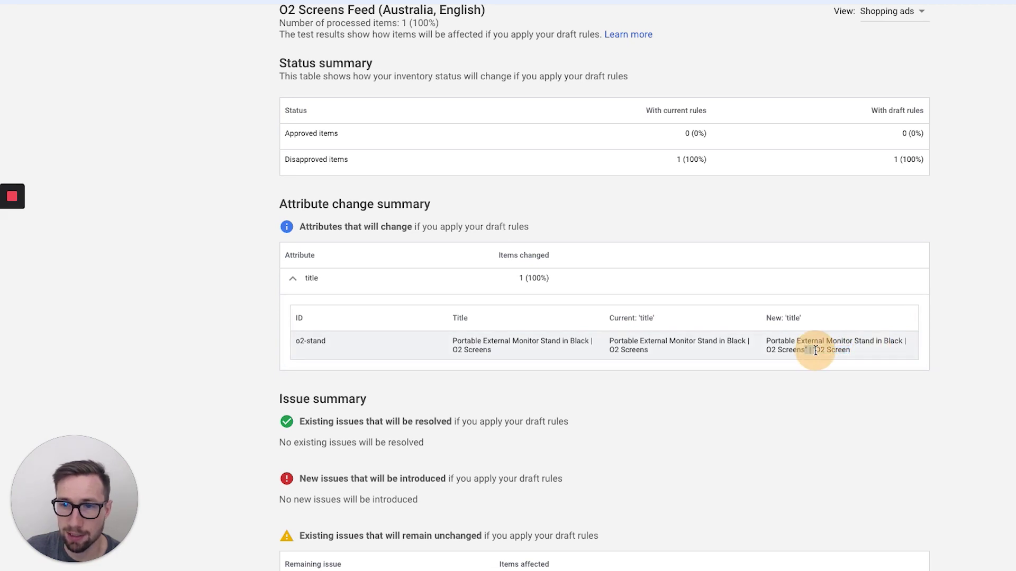
pyautogui.doubleClick(815, 351)
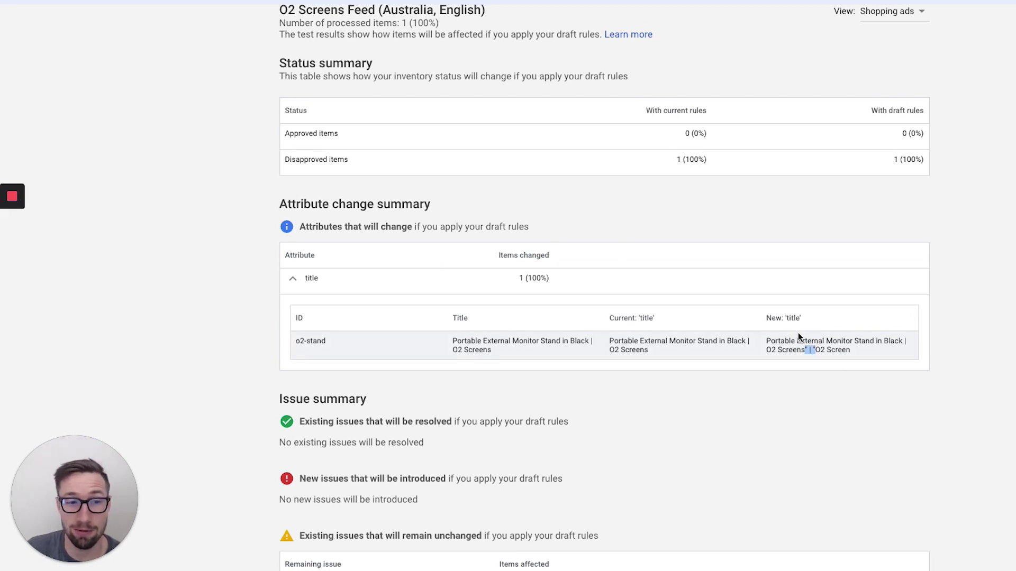
# Step: Check o2-stand's new title, highlighting its start and the appended 'O2 Screen' brand text
pyautogui.click(807, 350)
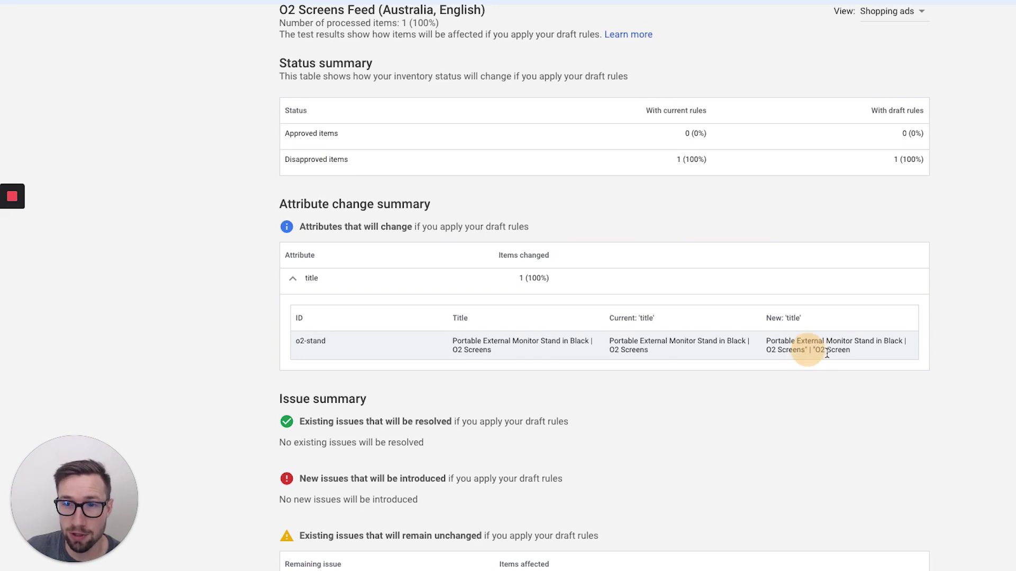
pyautogui.click(808, 350)
pyautogui.click(808, 351)
pyautogui.click(808, 350)
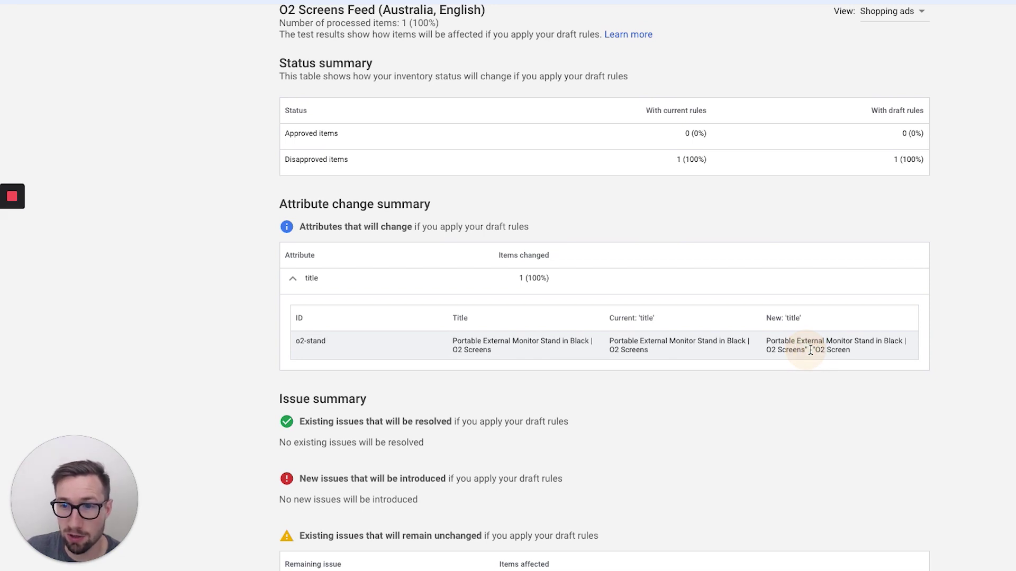
pyautogui.click(813, 349)
pyautogui.click(818, 348)
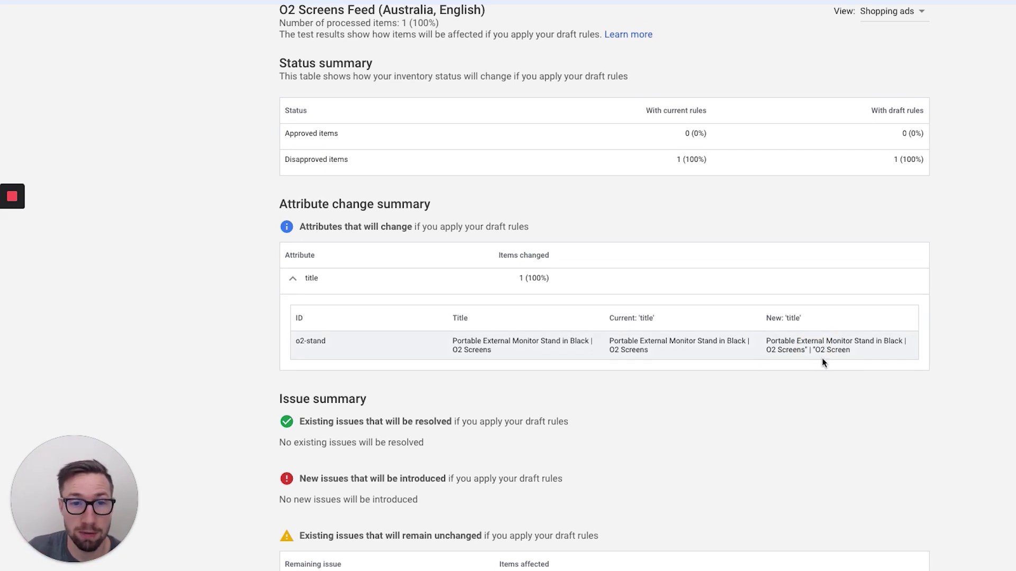
pyautogui.moveTo(765, 341)
pyautogui.mouseDown()
pyautogui.moveTo(779, 347)
pyautogui.moveTo(765, 350)
pyautogui.mouseUp()
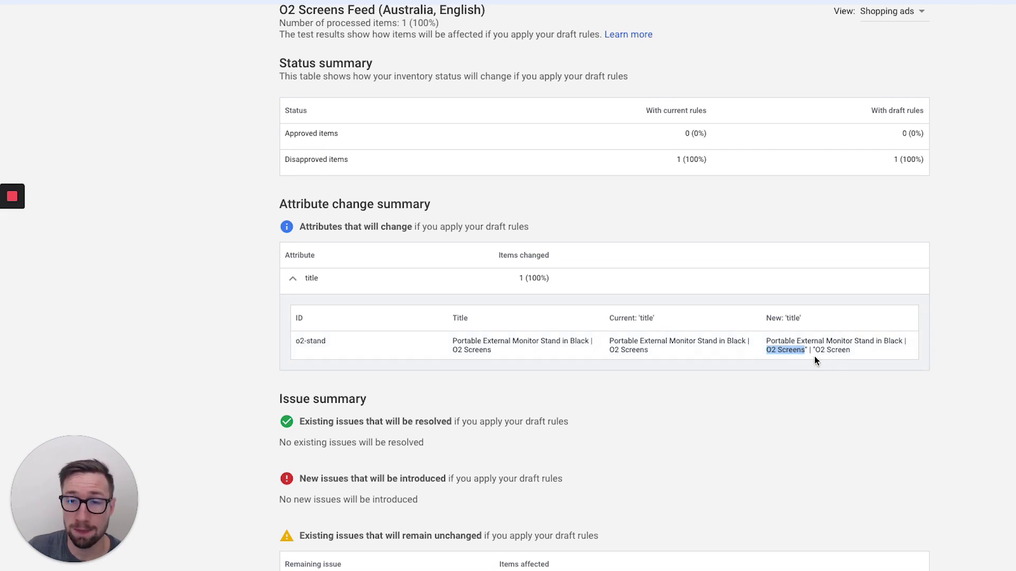
pyautogui.moveTo(813, 349); pyautogui.dragTo(851, 353)
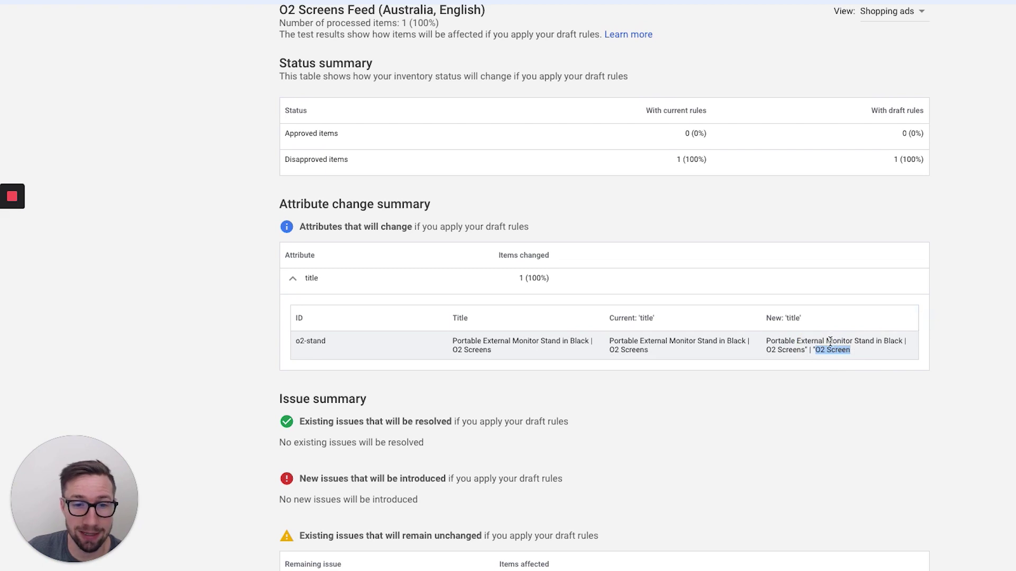
pyautogui.scroll(-2, 830, 343)
pyautogui.scroll(3, 830, 343)
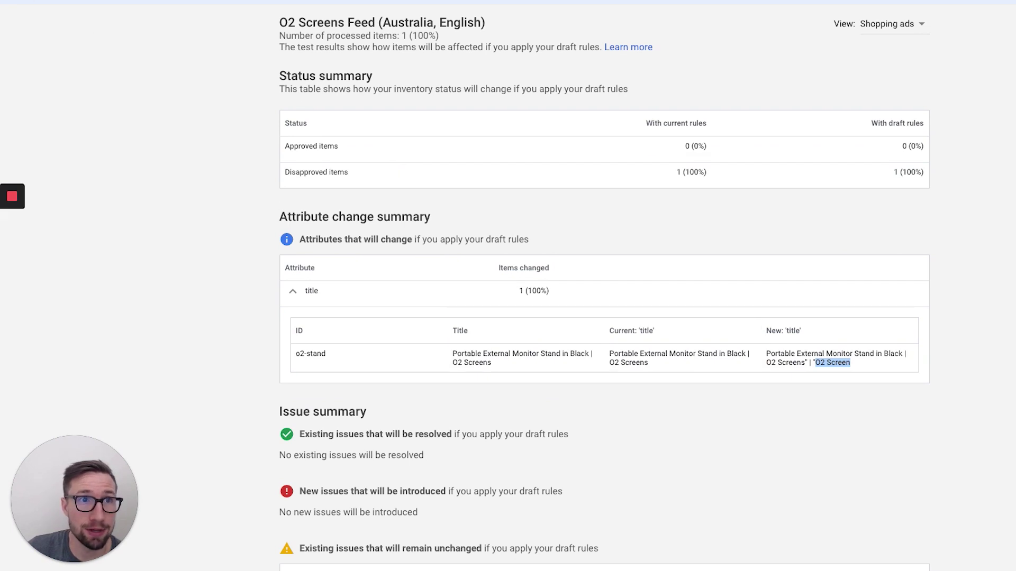
# Step: Dismiss the test results with Escape and view the O2 Screens Feed's rules list
pyautogui.press('Escape')
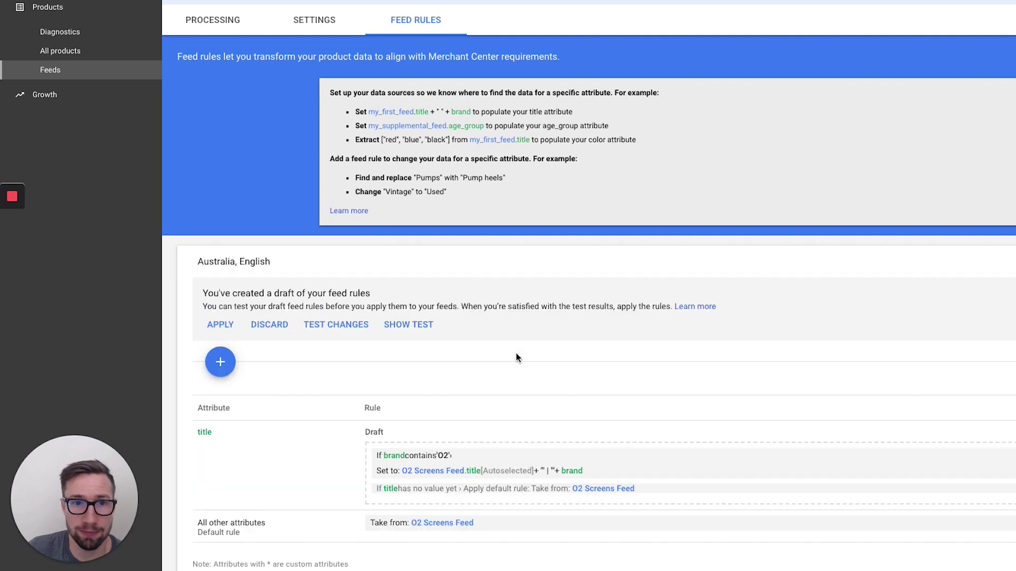
pyautogui.scroll(-2, 510, 358)
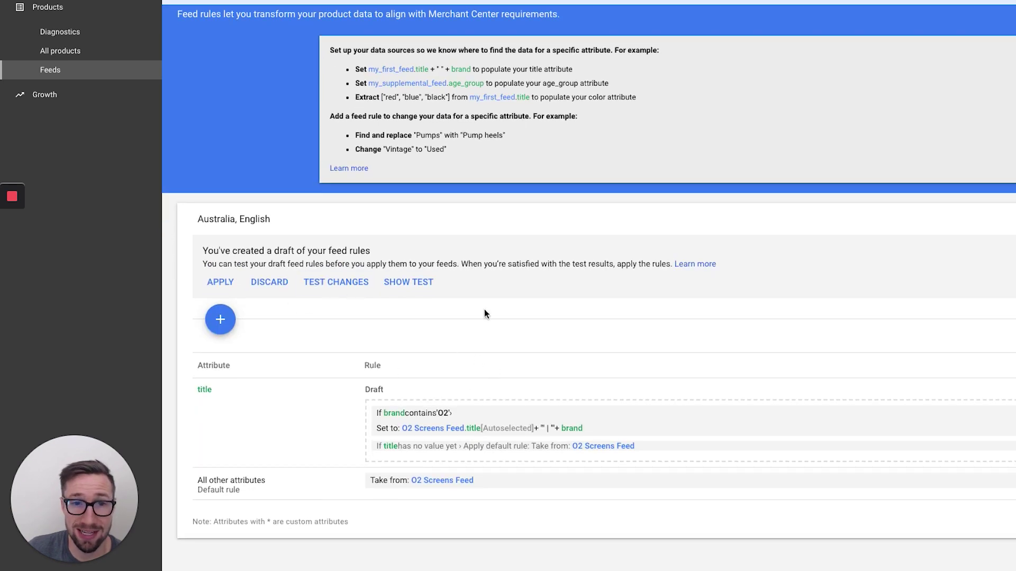